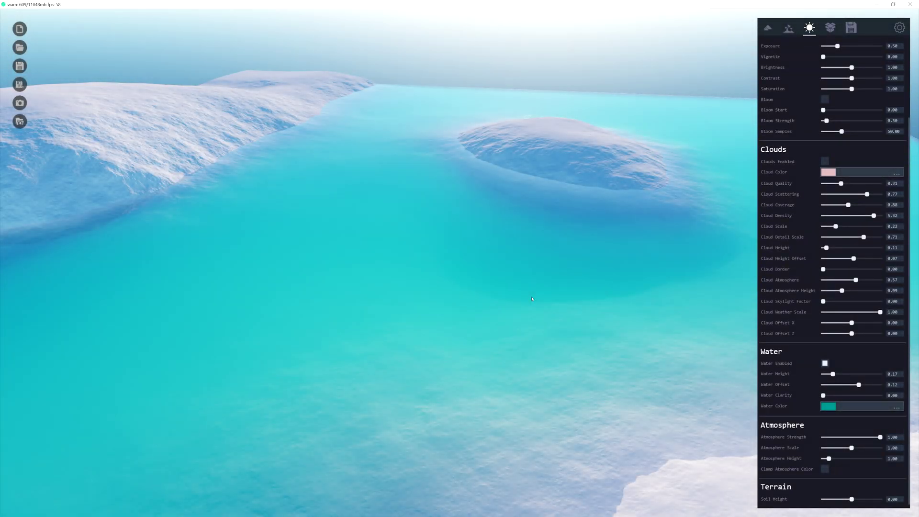
# Uncheck Water Enabled so the snowy terrain's basin floors lie exposed and dry.
pyautogui.click(825, 364)
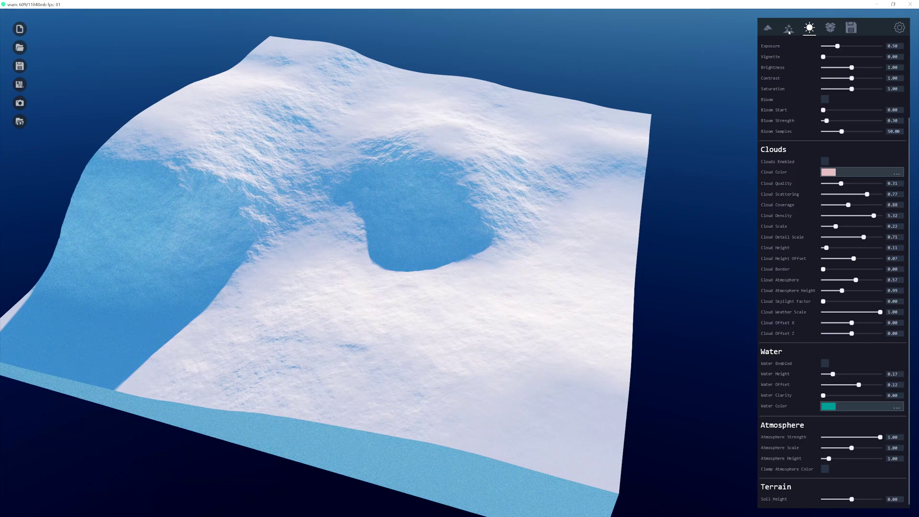
# Add new biomes in the Biomes panel and nest the red biome under the teal one.
pyautogui.click(789, 28)
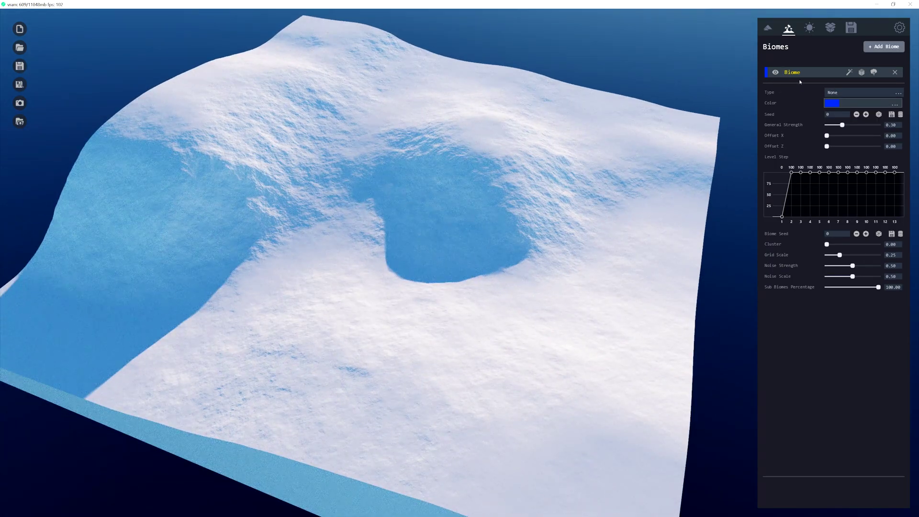
pyautogui.click(885, 48)
pyautogui.click(885, 47)
pyautogui.click(885, 48)
pyautogui.click(885, 48)
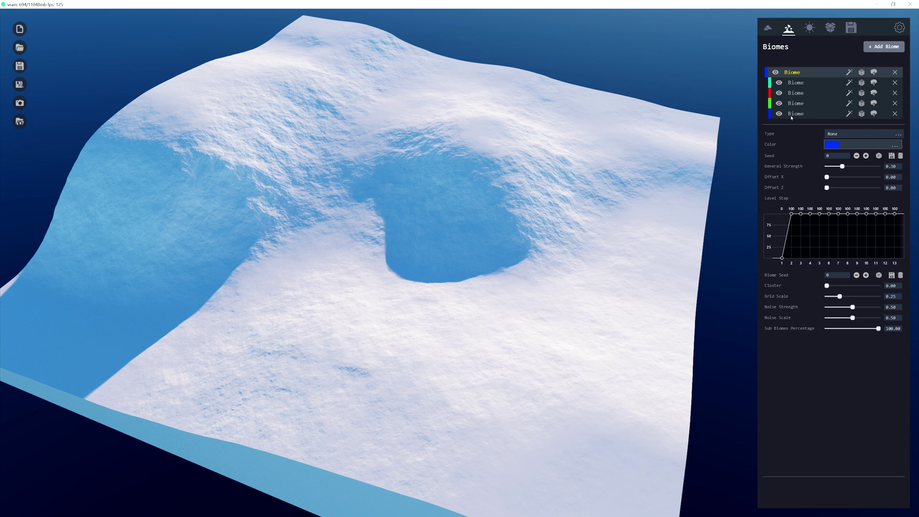
pyautogui.click(794, 93)
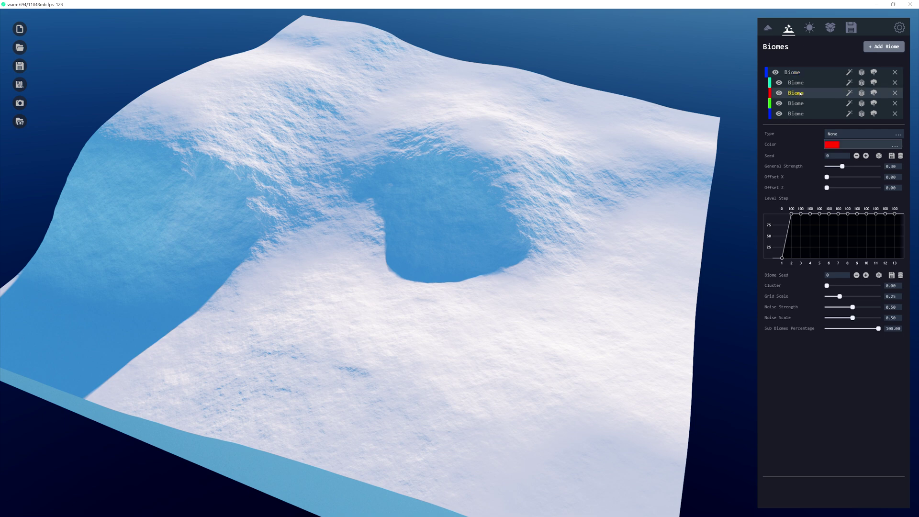
pyautogui.moveTo(802, 82); pyautogui.dragTo(799, 104)
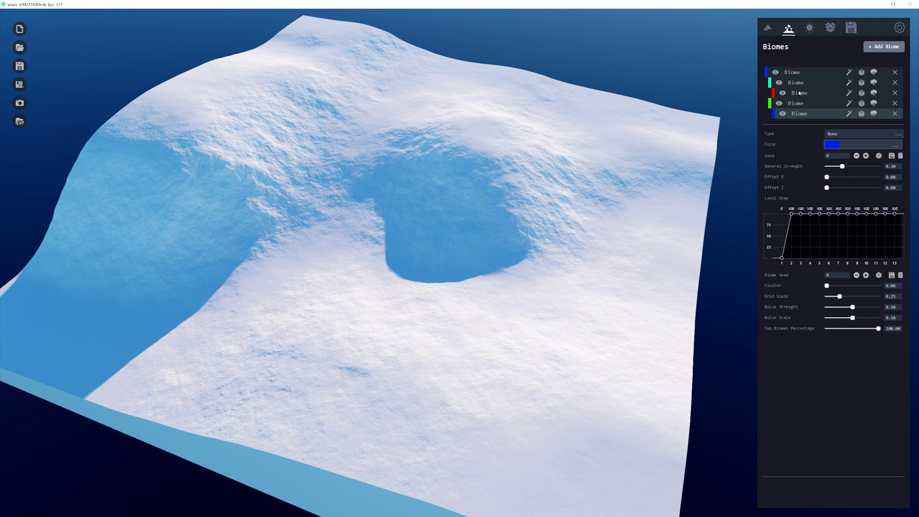
# Compare the red and teal biomes' settings by switching between their rows.
pyautogui.click(795, 93)
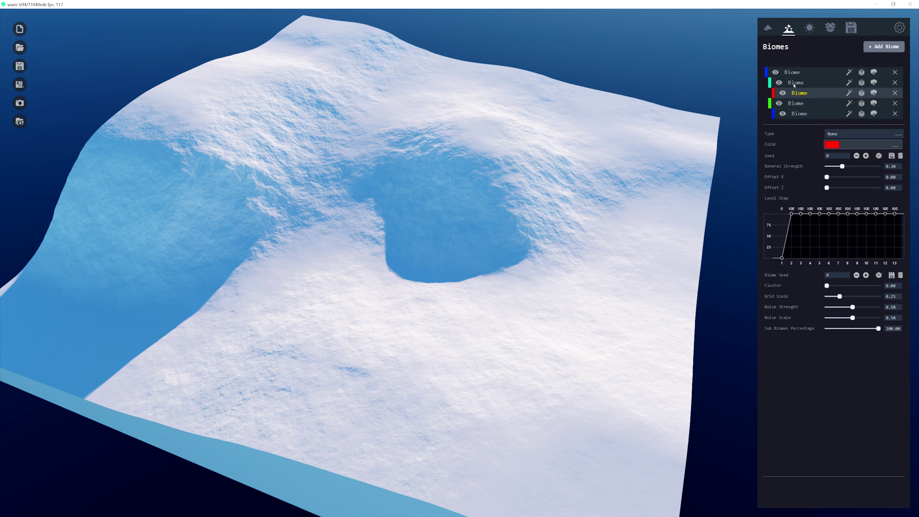
pyautogui.click(794, 83)
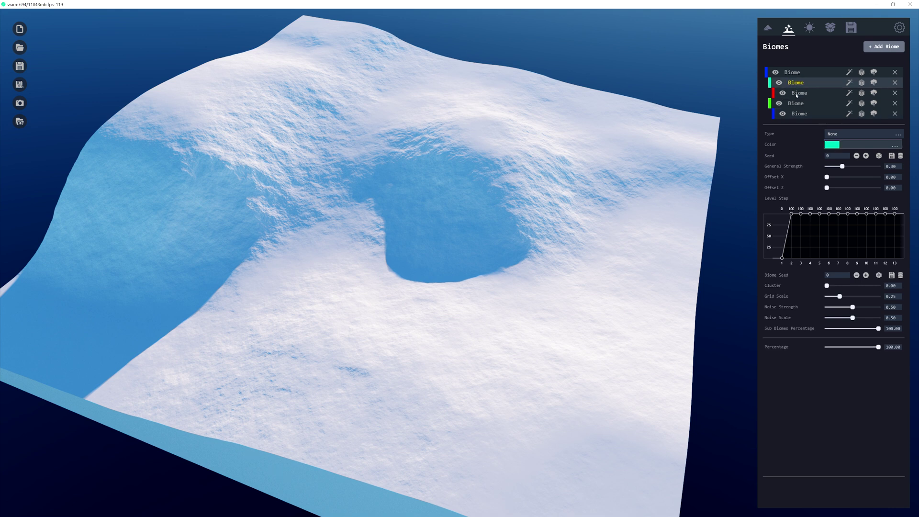
pyautogui.click(799, 93)
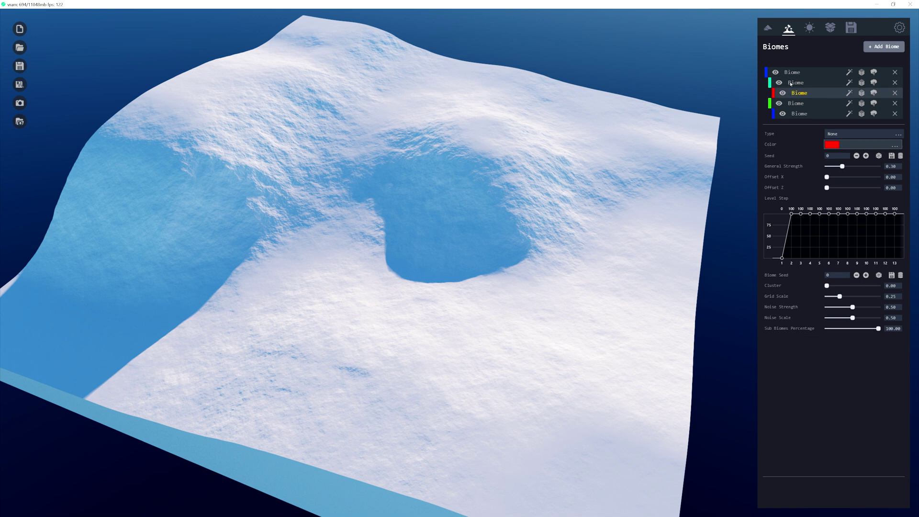
pyautogui.click(793, 83)
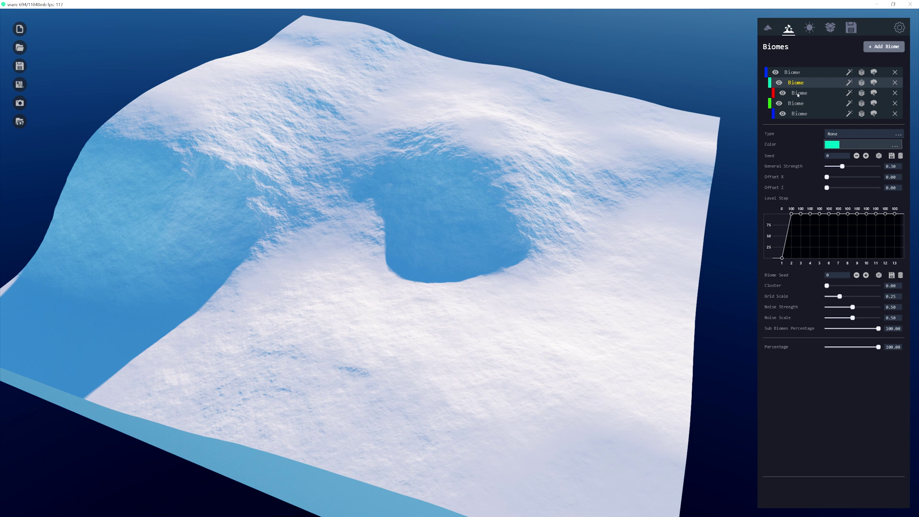
pyautogui.click(797, 94)
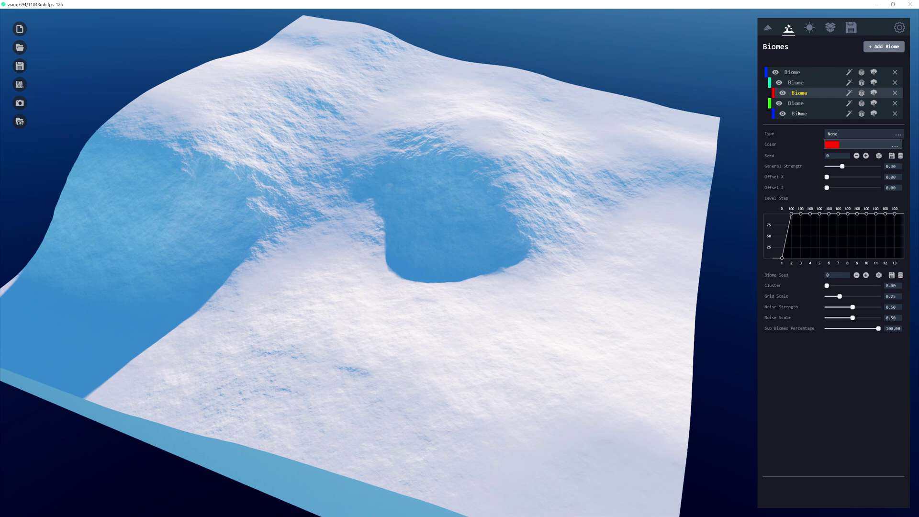
pyautogui.click(811, 84)
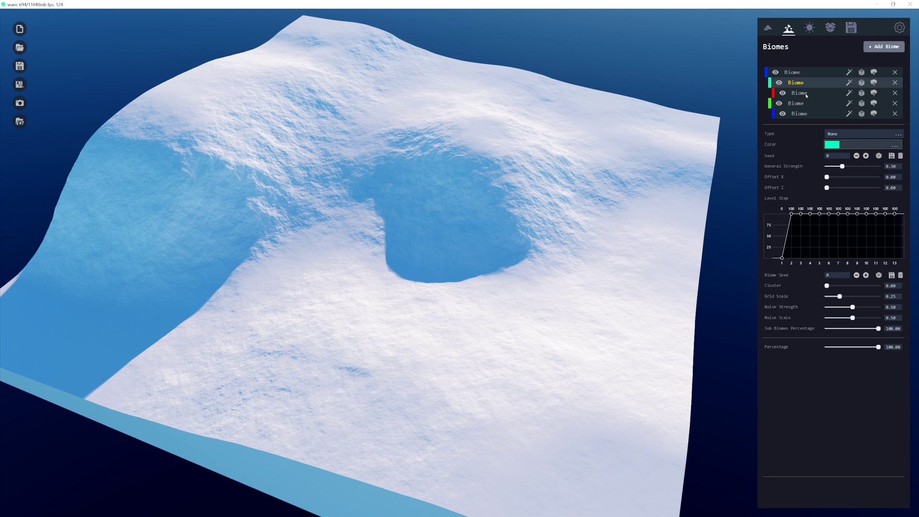
pyautogui.click(814, 93)
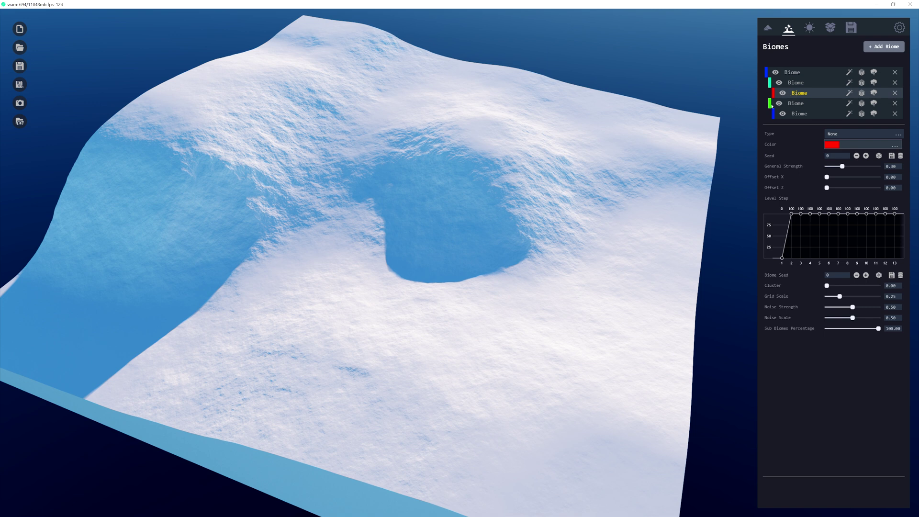
pyautogui.click(804, 105)
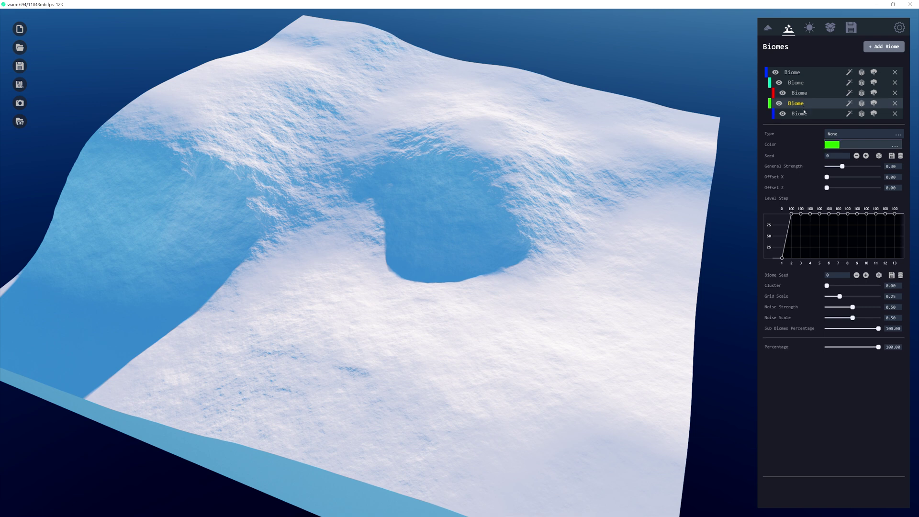
pyautogui.click(803, 116)
pyautogui.click(809, 104)
pyautogui.click(812, 86)
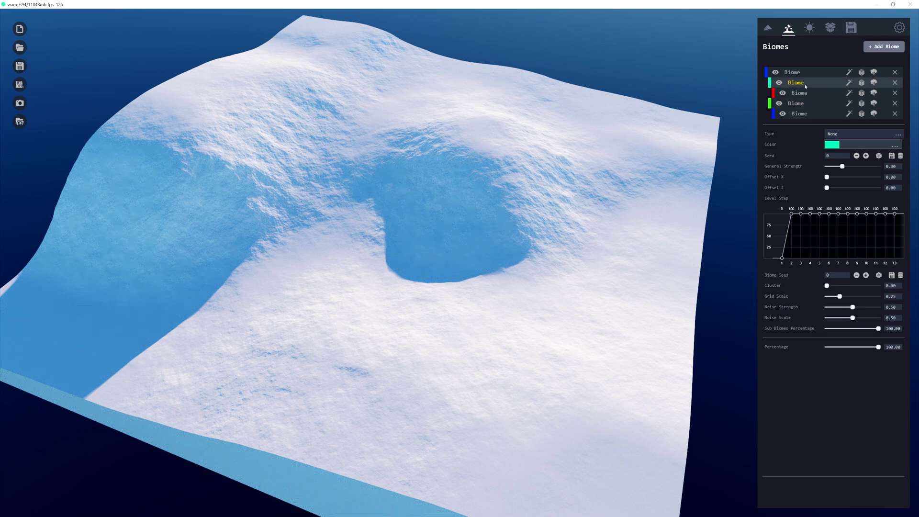
pyautogui.click(808, 105)
pyautogui.click(812, 85)
# Review the teal and green biomes, ending on the top blue biome's two sub-biome percentages at 100.
pyautogui.click(820, 73)
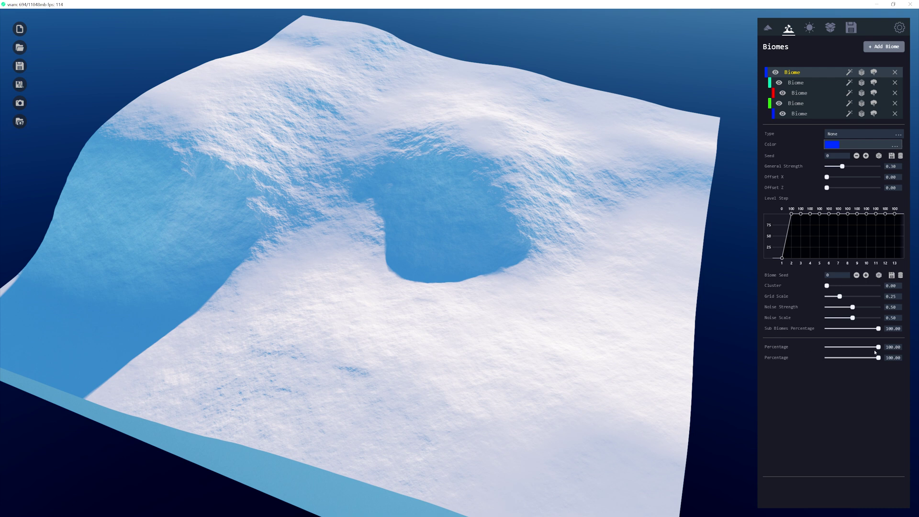
pyautogui.click(815, 86)
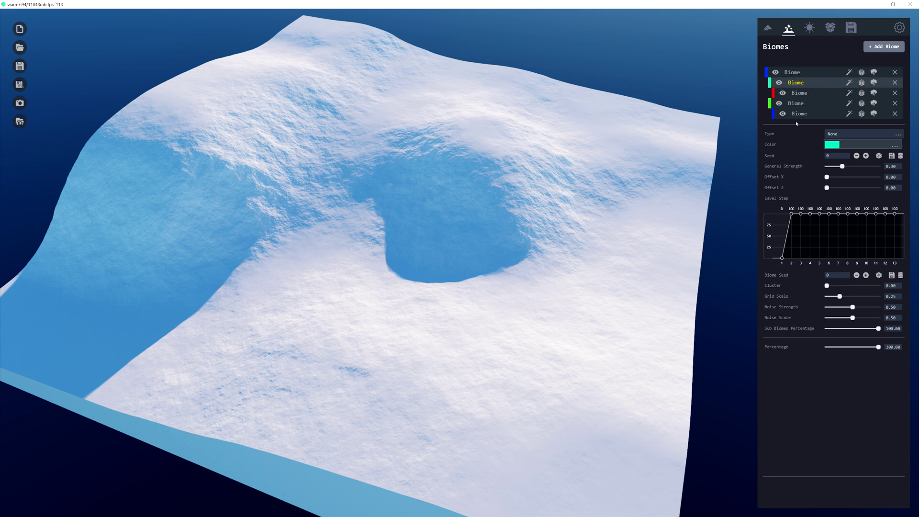
pyautogui.click(809, 73)
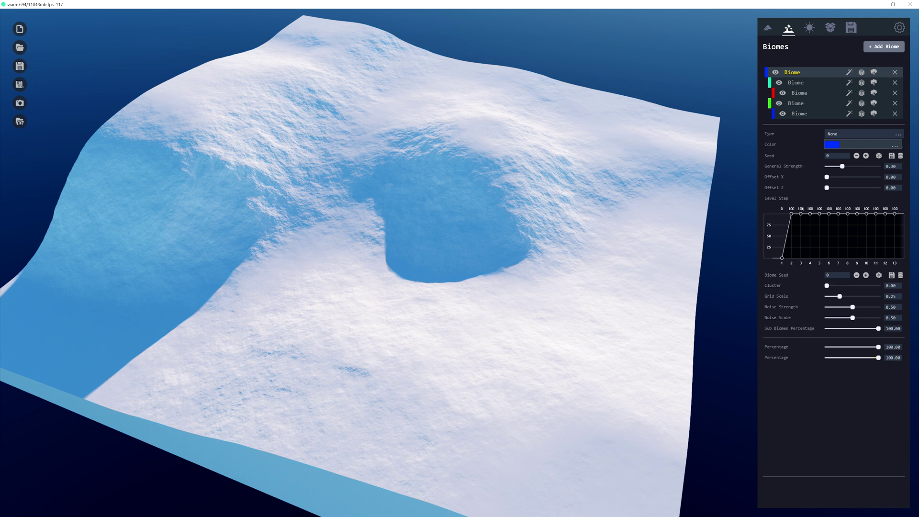
pyautogui.click(797, 104)
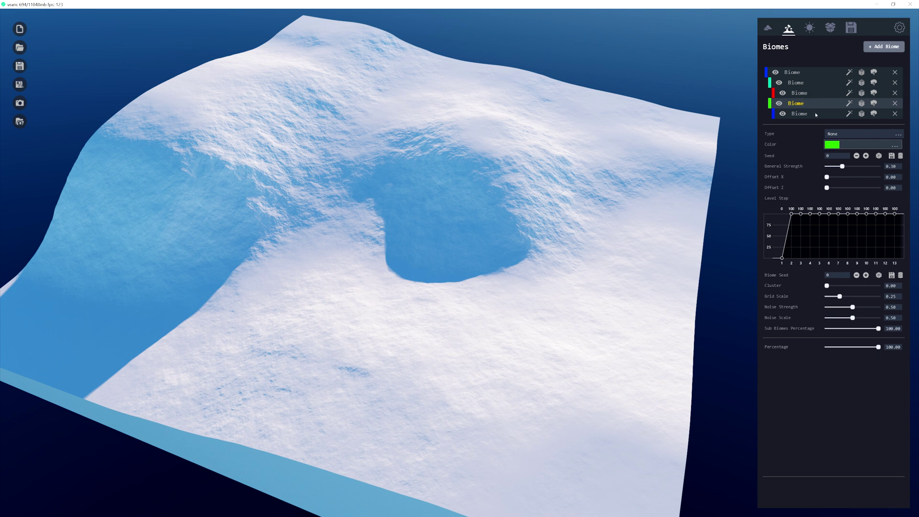
pyautogui.click(814, 73)
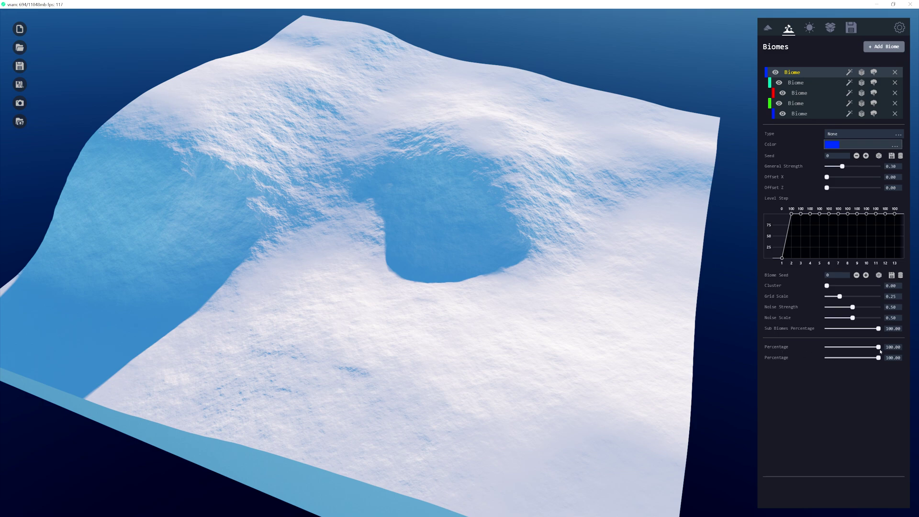
# Lower the top biome's first sub-biome percentage to 51.39, then cycle through biomes back to it.
pyautogui.moveTo(879, 347); pyautogui.dragTo(853, 348)
pyautogui.click(820, 83)
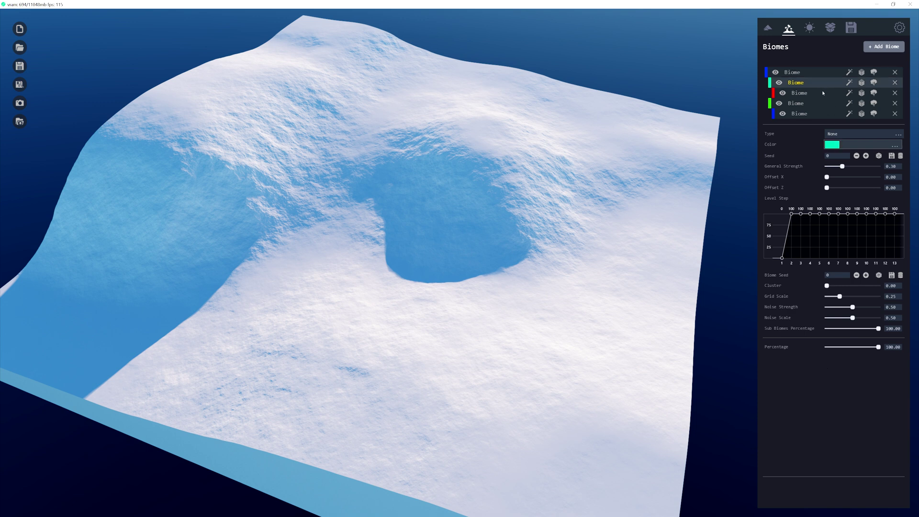
pyautogui.click(822, 93)
pyautogui.click(822, 103)
pyautogui.click(824, 73)
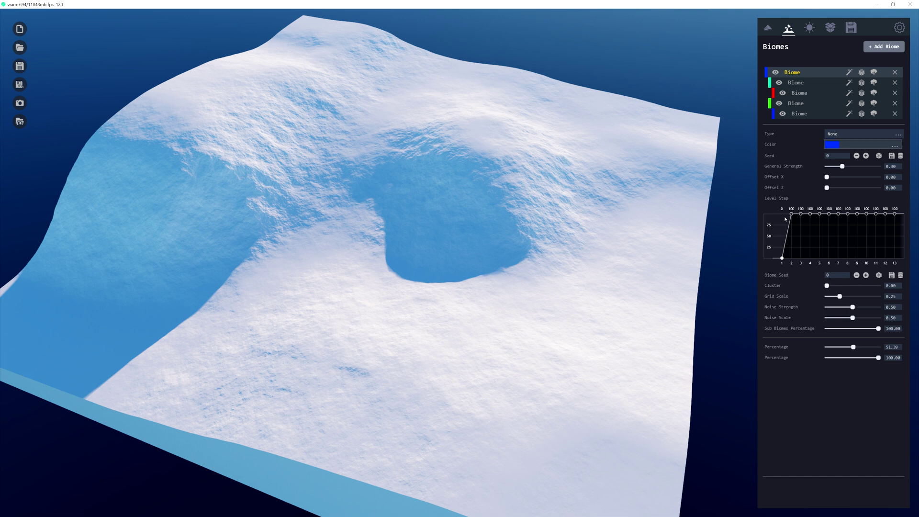
# Shape the first biome's level-step curve with step 1 at 0 and steps 2–13 at 100.
pyautogui.moveTo(792, 225)
pyautogui.mouseDown()
pyautogui.moveTo(812, 228)
pyautogui.moveTo(812, 237)
pyautogui.moveTo(818, 217)
pyautogui.moveTo(819, 232)
pyautogui.moveTo(829, 215)
pyautogui.moveTo(857, 222)
pyautogui.mouseUp()
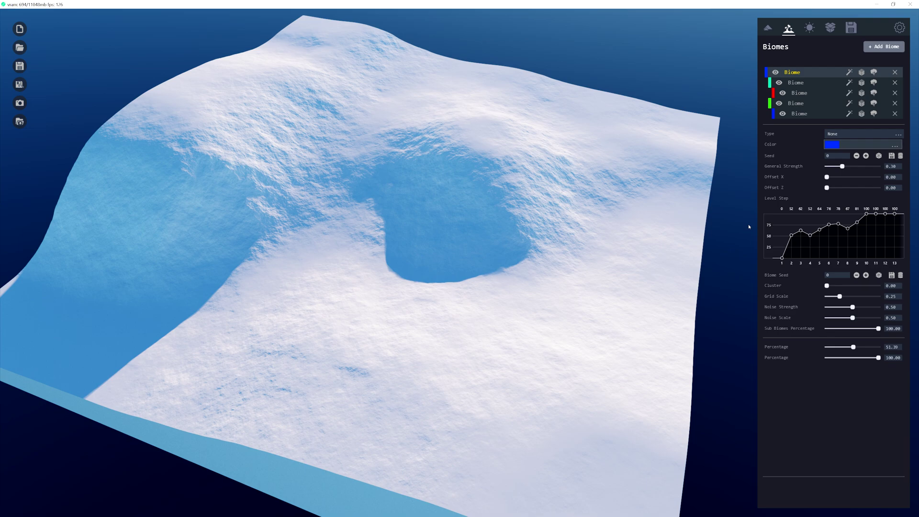
pyautogui.moveTo(887, 207)
pyautogui.mouseDown()
pyautogui.moveTo(827, 214)
pyautogui.moveTo(825, 226)
pyautogui.moveTo(790, 234)
pyautogui.mouseUp()
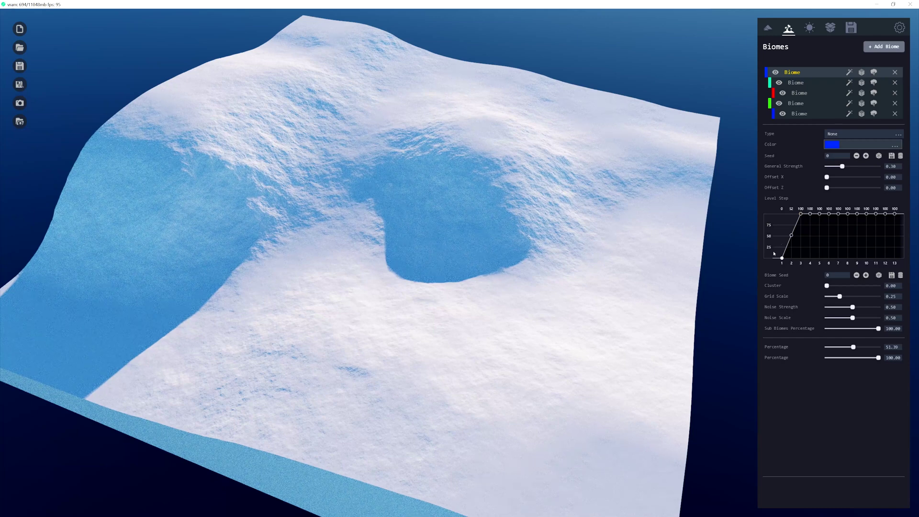
pyautogui.moveTo(800, 213); pyautogui.dragTo(801, 263)
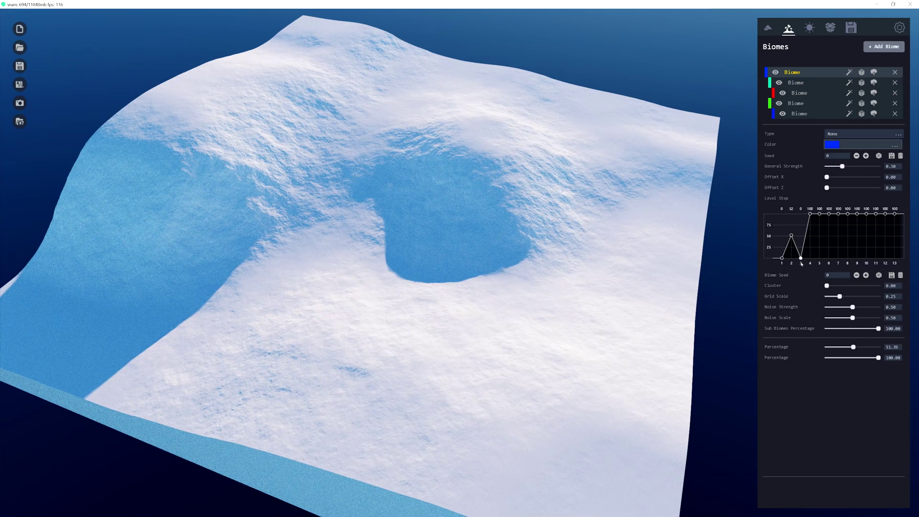
pyautogui.click(800, 212)
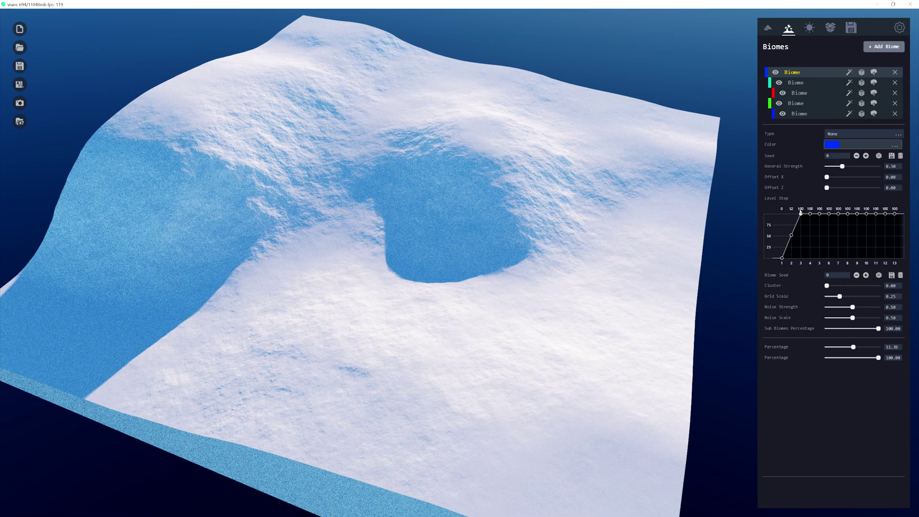
pyautogui.click(803, 265)
pyautogui.click(802, 211)
pyautogui.moveTo(801, 264)
pyautogui.mouseDown()
pyautogui.moveTo(839, 264)
pyautogui.moveTo(838, 256)
pyautogui.mouseUp()
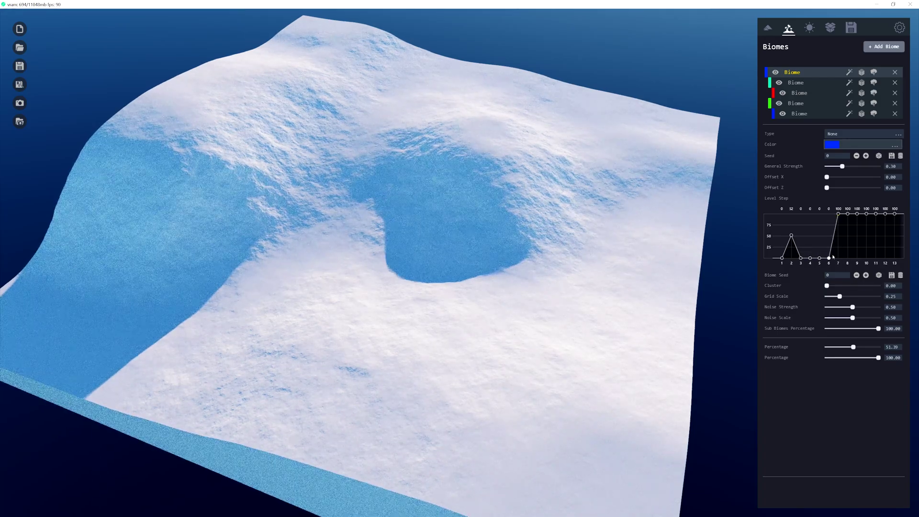
pyautogui.moveTo(838, 256)
pyautogui.mouseDown()
pyautogui.moveTo(833, 214)
pyautogui.moveTo(832, 256)
pyautogui.moveTo(821, 212)
pyautogui.moveTo(802, 210)
pyautogui.moveTo(813, 231)
pyautogui.moveTo(802, 233)
pyautogui.moveTo(824, 233)
pyautogui.moveTo(823, 214)
pyautogui.moveTo(784, 210)
pyautogui.mouseUp()
pyautogui.click(783, 265)
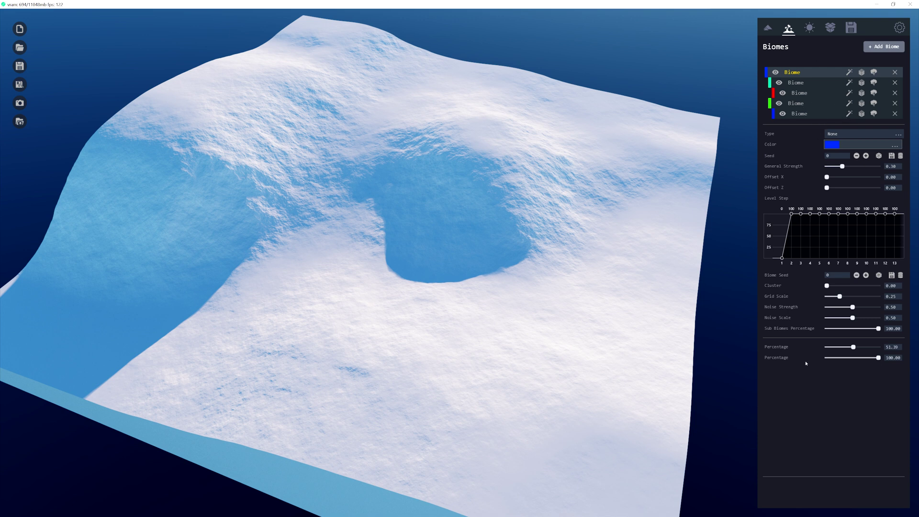
pyautogui.click(820, 86)
pyautogui.click(820, 93)
pyautogui.click(825, 76)
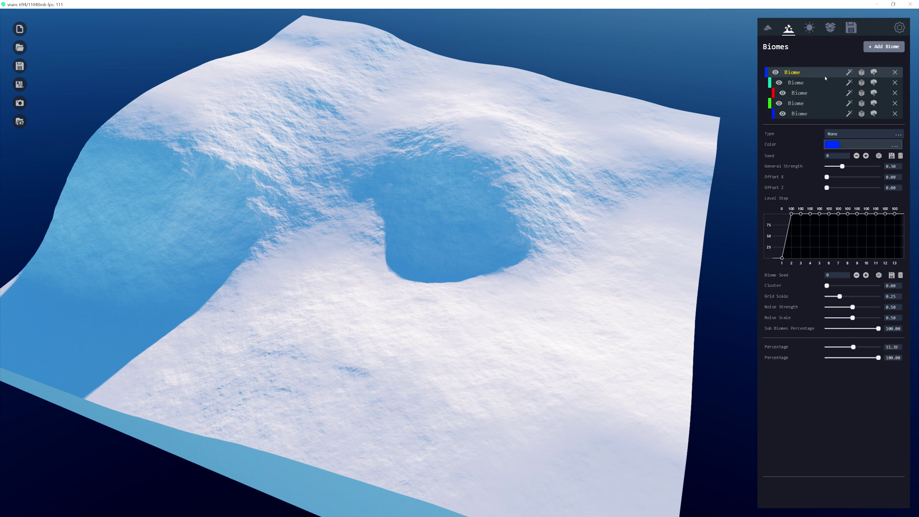
# Check the first biome's filters, materials and vegetation settings, then delete two surplus biomes.
pyautogui.click(849, 72)
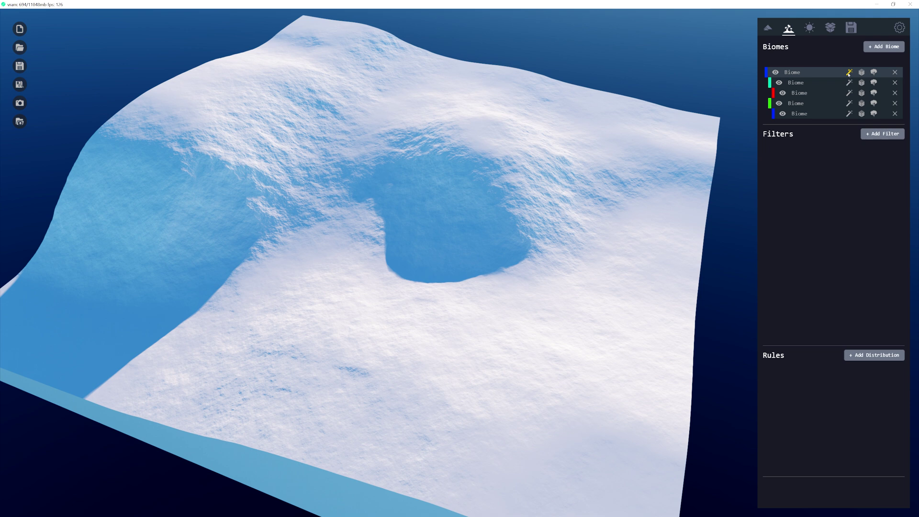
pyautogui.click(862, 74)
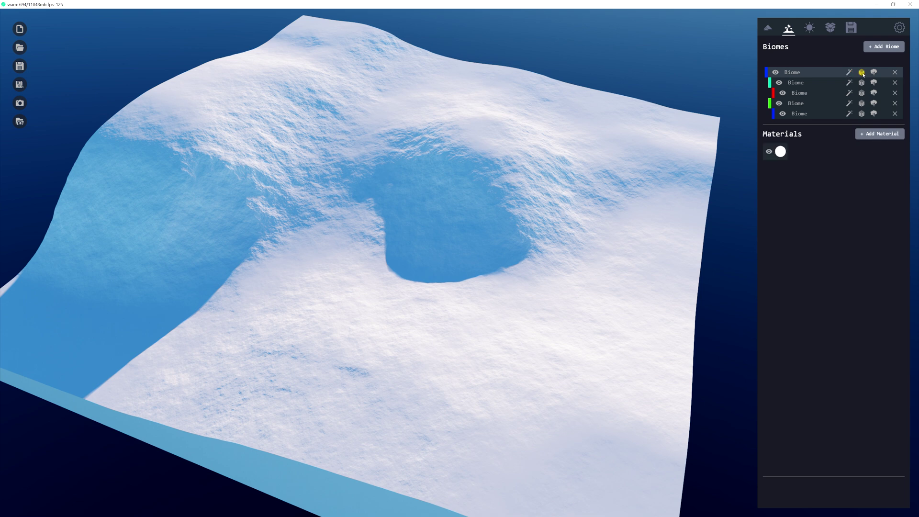
pyautogui.click(874, 73)
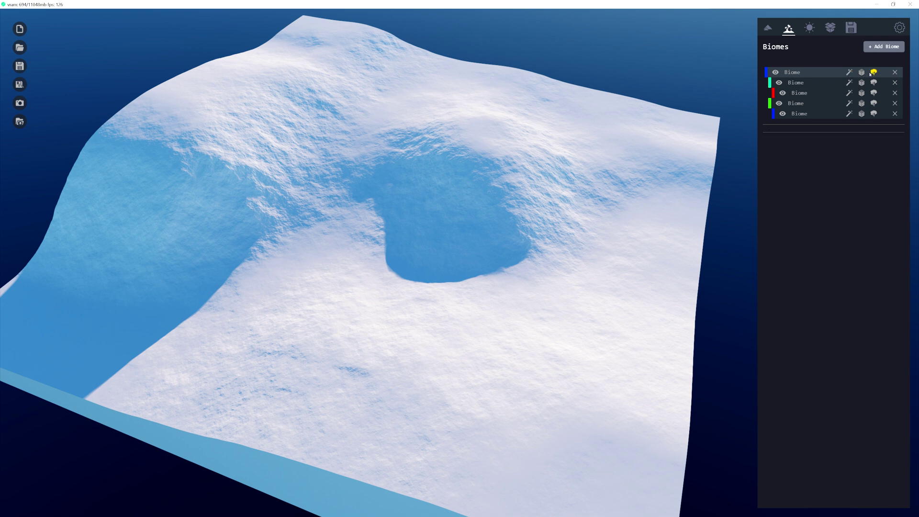
pyautogui.click(895, 82)
pyautogui.click(894, 83)
# Delete the last surplus biome and show the remaining Biome's empty Filters and Rules sections.
pyautogui.click(895, 83)
pyautogui.click(895, 83)
pyautogui.click(820, 72)
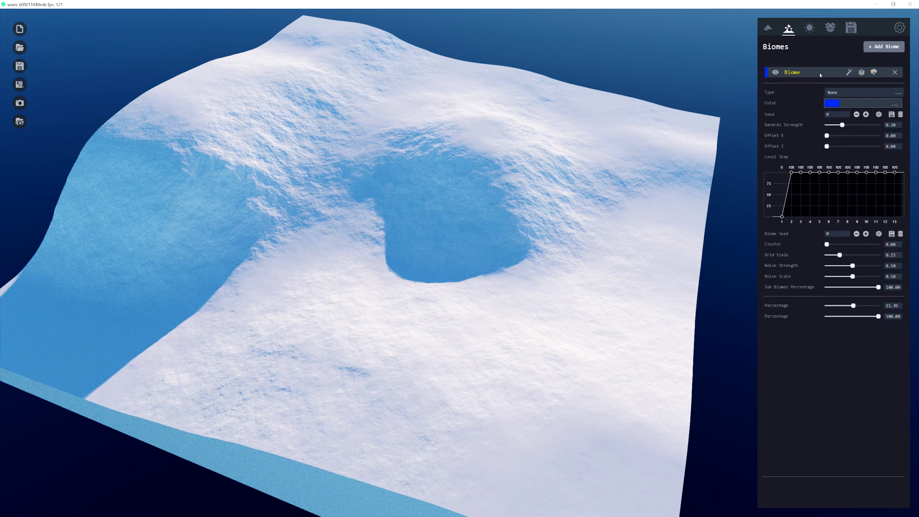
pyautogui.click(850, 73)
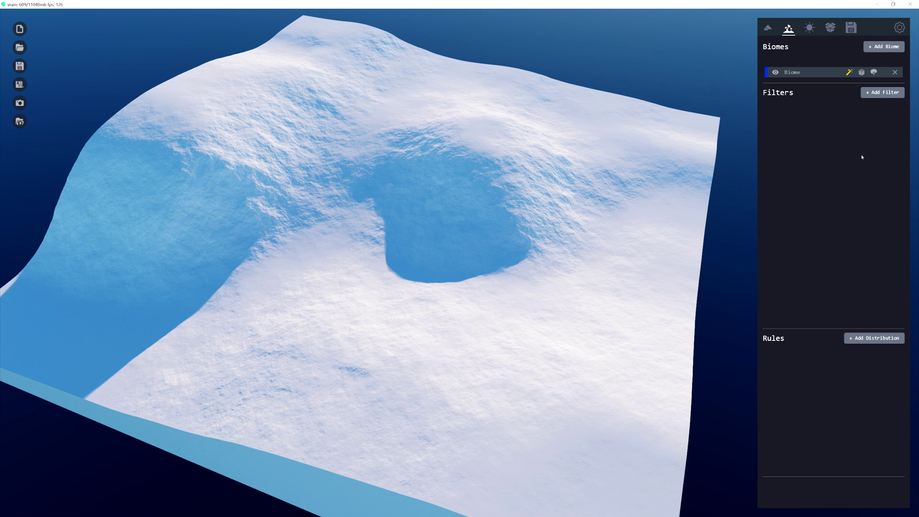
# Open the + Add Filter dropdown listing the filter types available for the Biome.
pyautogui.click(882, 95)
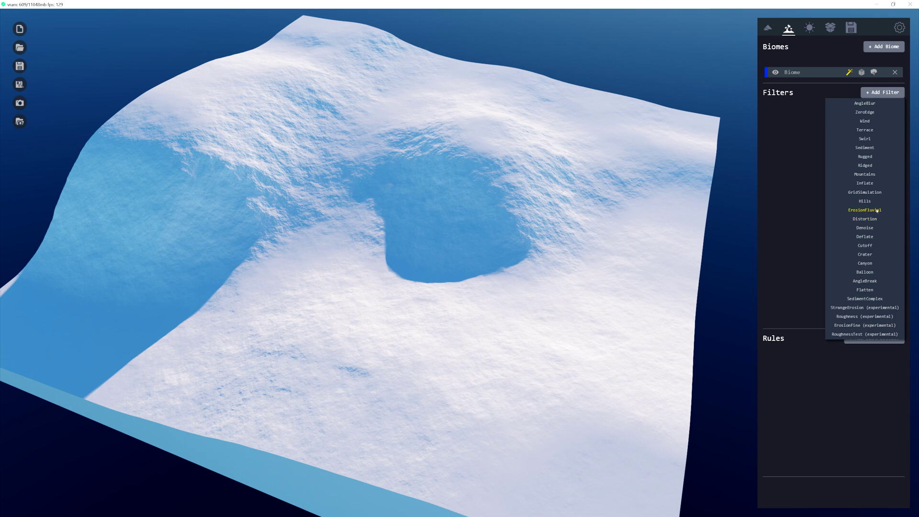
# Add an ErosionFluvial filter to the Biome.
pyautogui.click(878, 211)
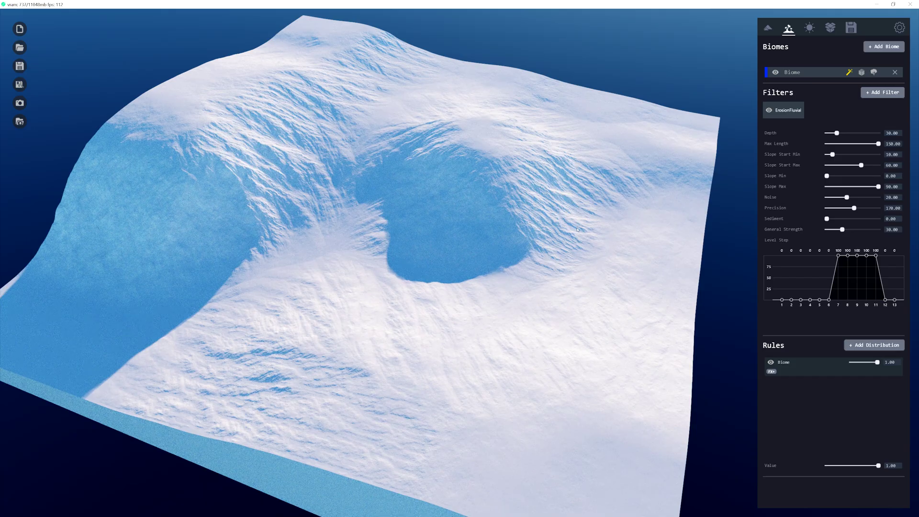
pyautogui.moveTo(576, 229); pyautogui.dragTo(611, 276, button='middle')
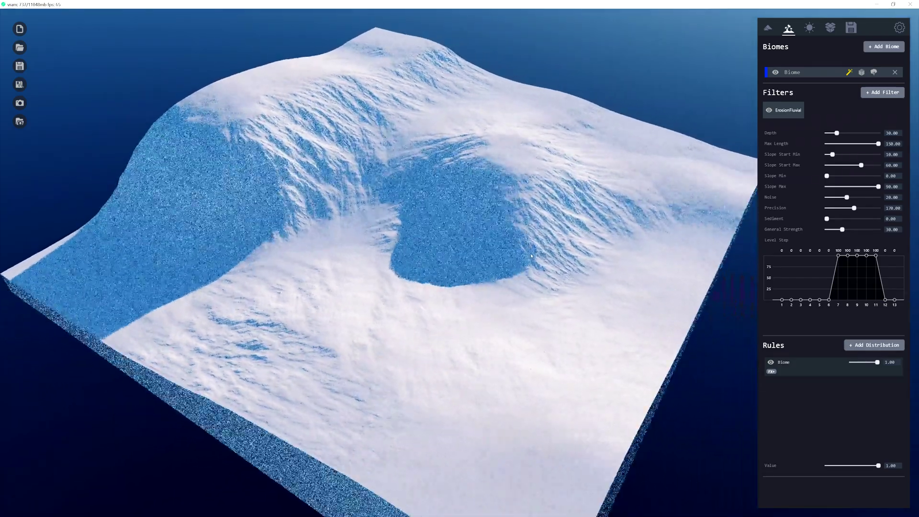
pyautogui.scroll(3, 530, 256)
pyautogui.scroll(3, 507, 114)
pyautogui.scroll(-2, 730, 128)
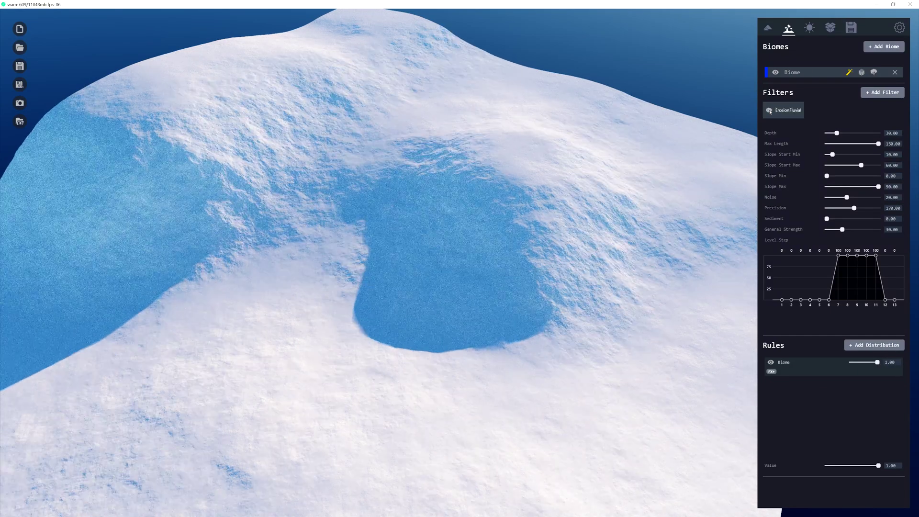
pyautogui.scroll(-2, 572, 205)
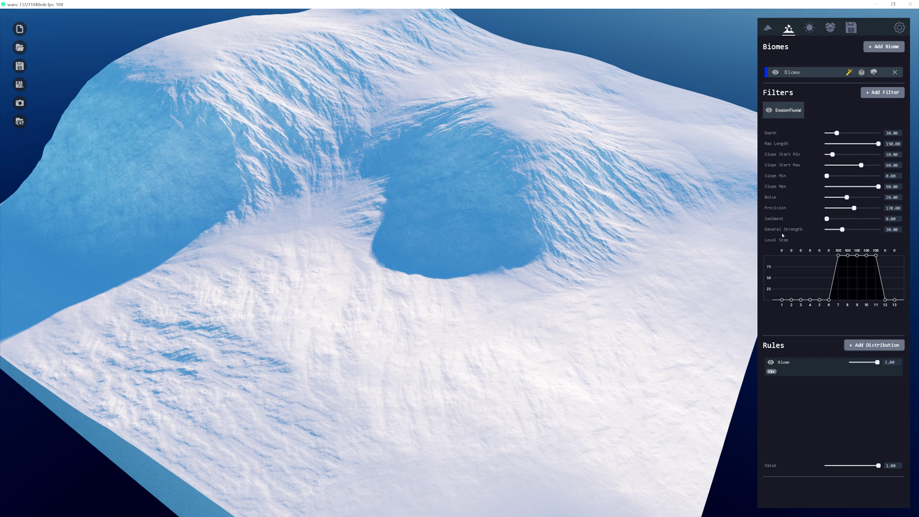
# Set the ErosionFluvial General Strength to 25.83, undoing a trial change to level step 4.
pyautogui.moveTo(843, 230)
pyautogui.mouseDown()
pyautogui.moveTo(869, 239)
pyautogui.moveTo(840, 240)
pyautogui.mouseUp()
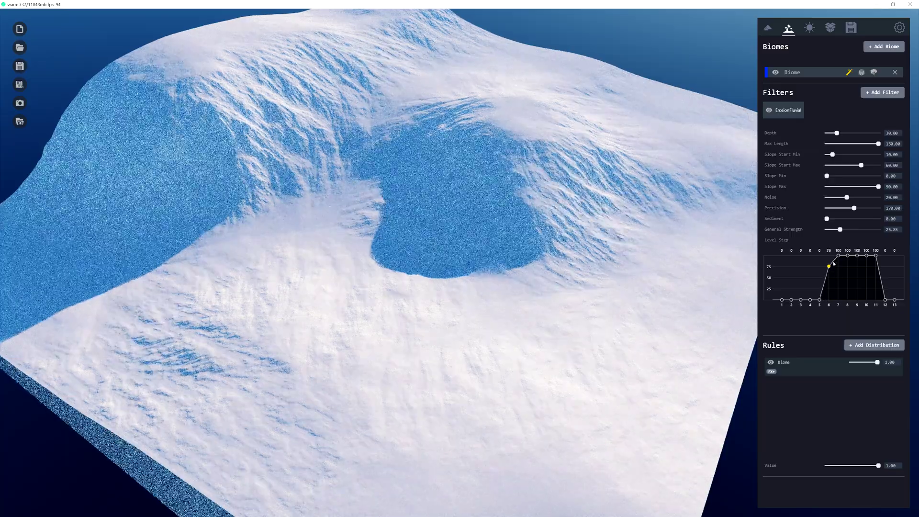
pyautogui.moveTo(810, 300); pyautogui.dragTo(813, 273)
pyautogui.hotkey('ctrl', 'z')
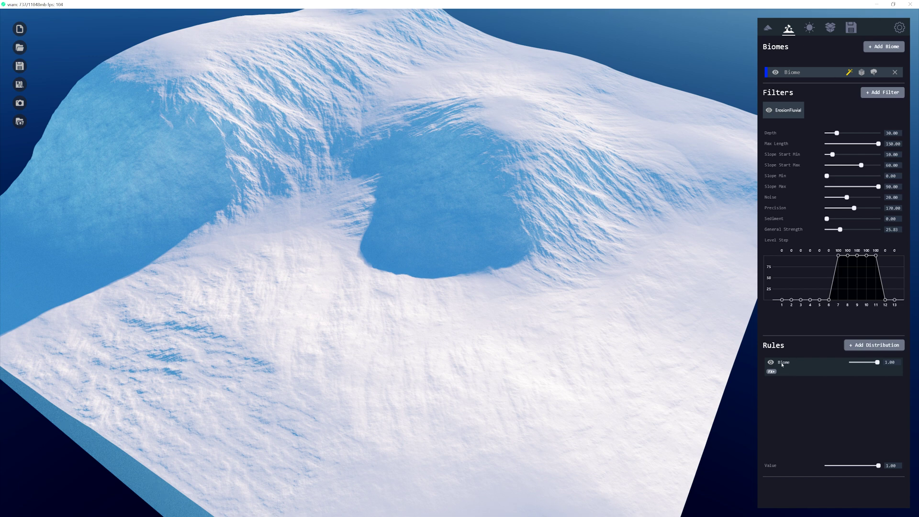
pyautogui.click(771, 362)
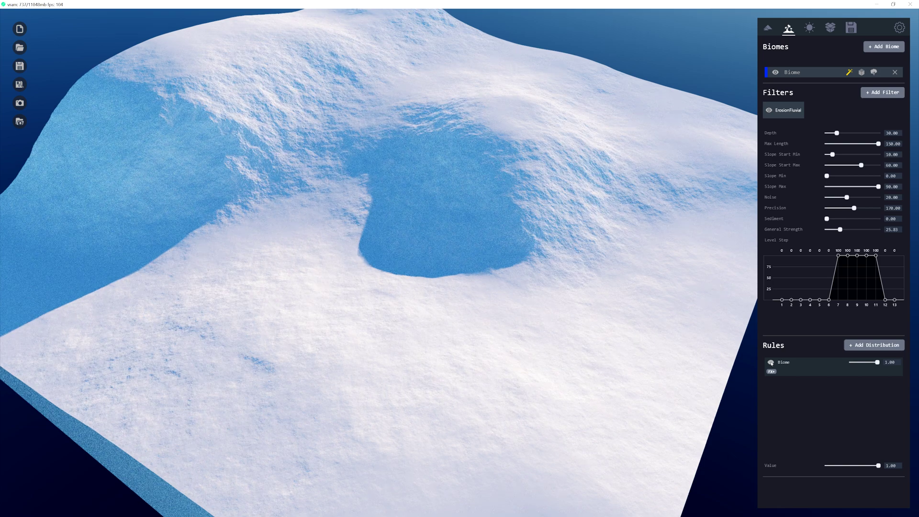
pyautogui.click(771, 363)
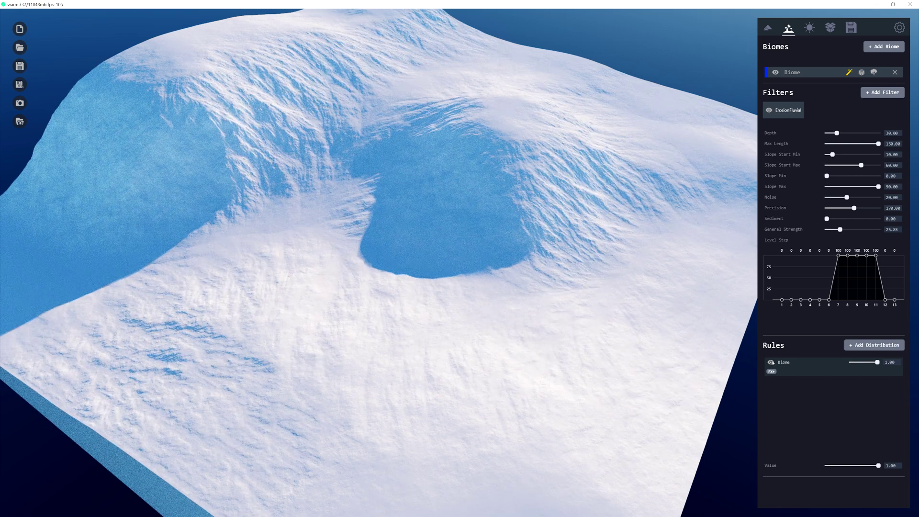
pyautogui.click(771, 363)
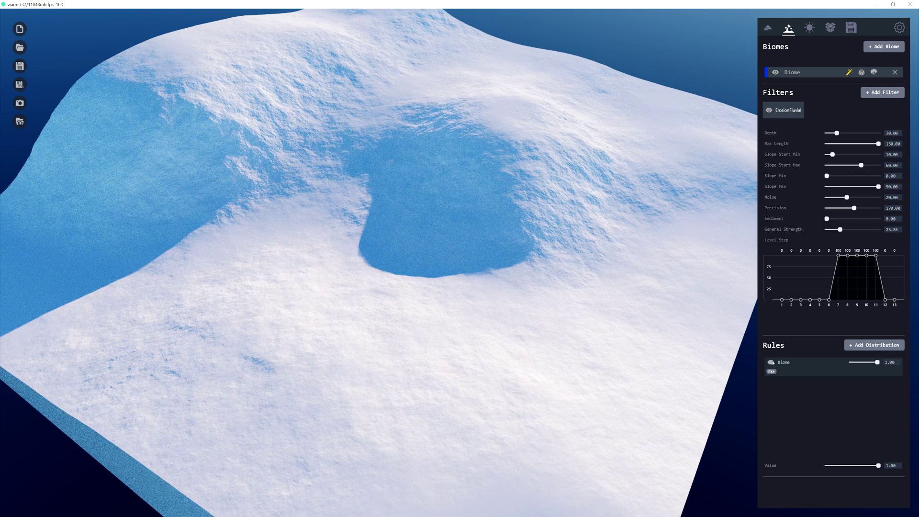
pyautogui.click(771, 363)
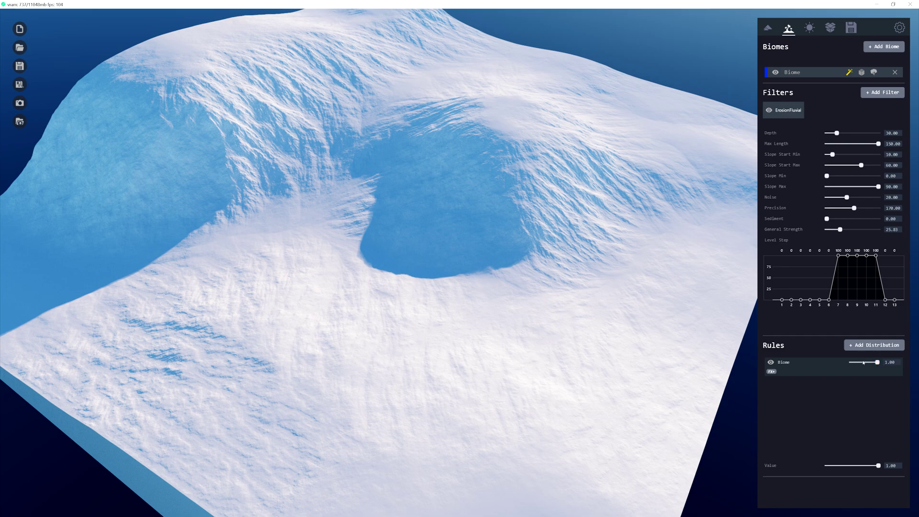
pyautogui.moveTo(877, 362); pyautogui.dragTo(842, 366)
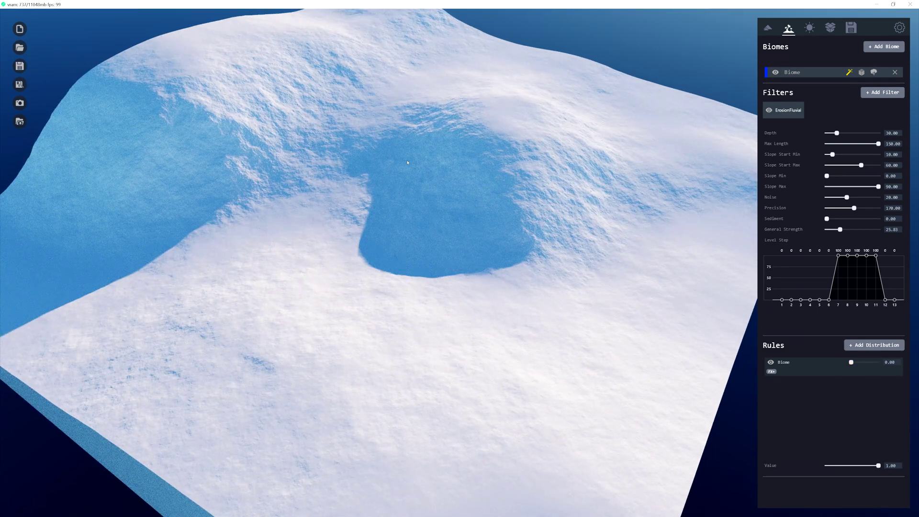
pyautogui.moveTo(851, 363); pyautogui.dragTo(890, 367)
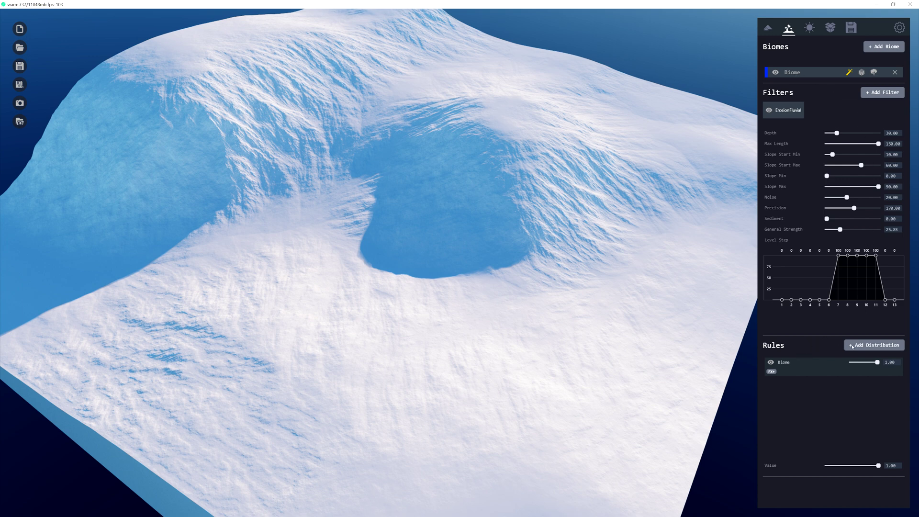
# Add a Slope distribution rule to the biome with its slope range set to about 21.42–73.55.
pyautogui.click(882, 345)
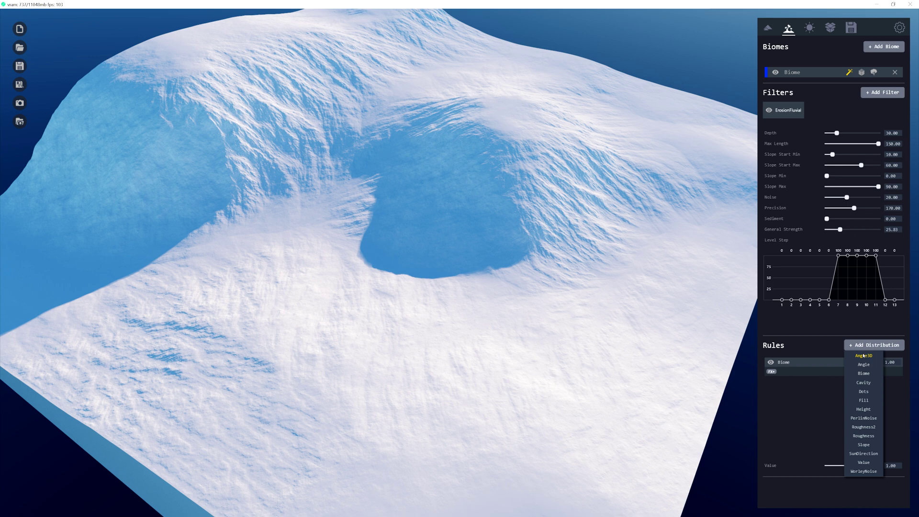
pyautogui.click(864, 445)
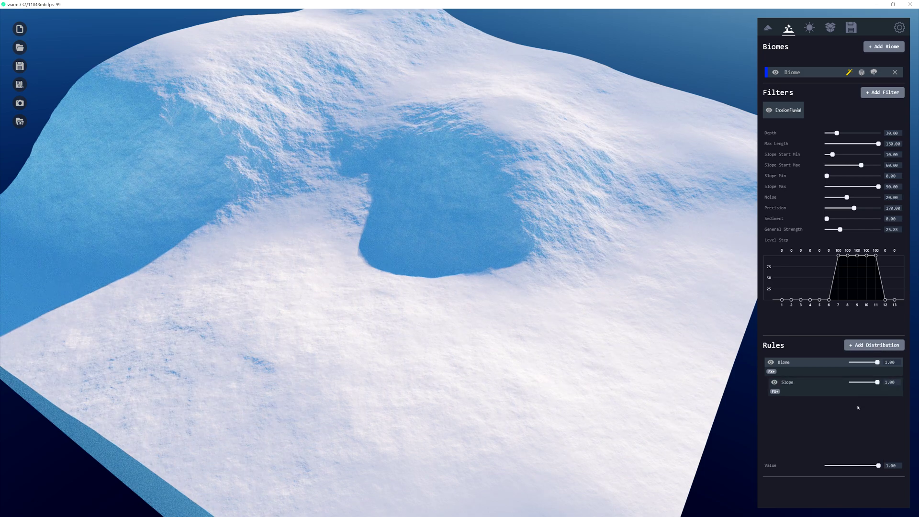
pyautogui.click(805, 382)
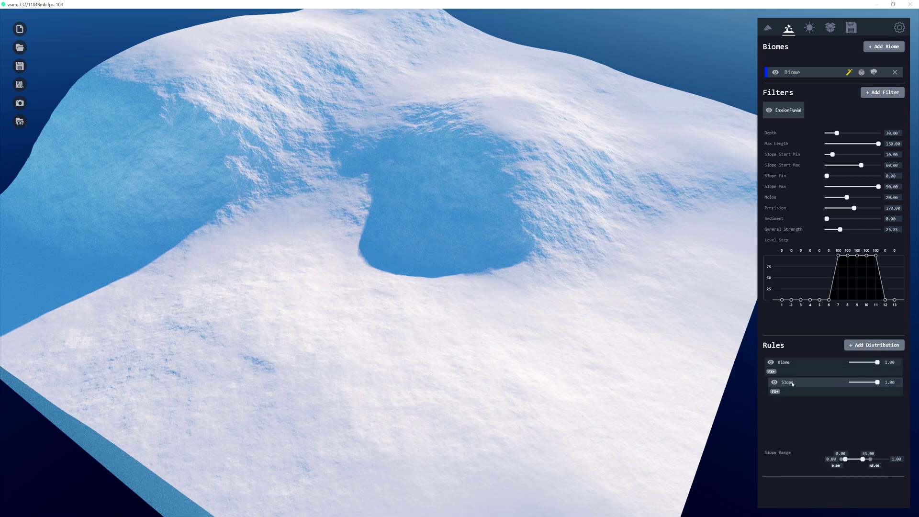
pyautogui.moveTo(870, 460)
pyautogui.mouseDown()
pyautogui.moveTo(886, 461)
pyautogui.moveTo(843, 460)
pyautogui.moveTo(869, 460)
pyautogui.mouseUp()
pyautogui.click(846, 460)
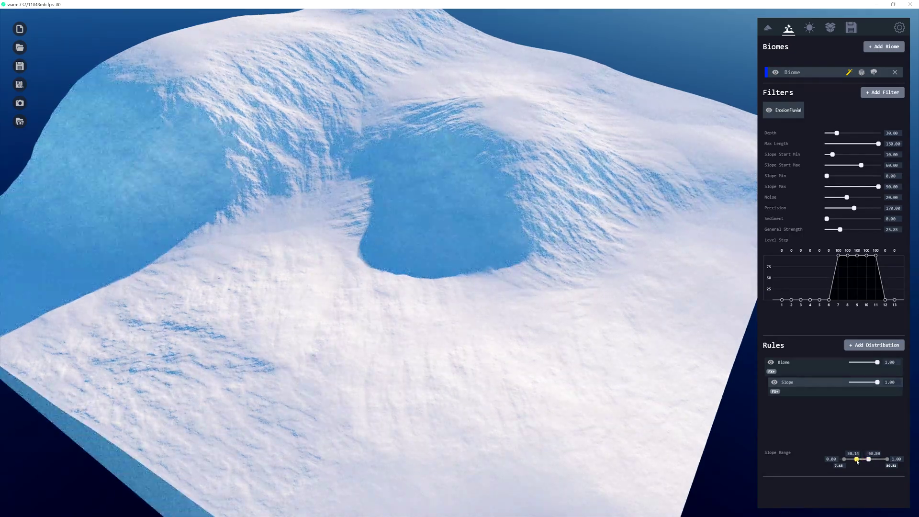
pyautogui.moveTo(857, 459)
pyautogui.mouseDown()
pyautogui.moveTo(878, 460)
pyautogui.moveTo(854, 459)
pyautogui.mouseUp()
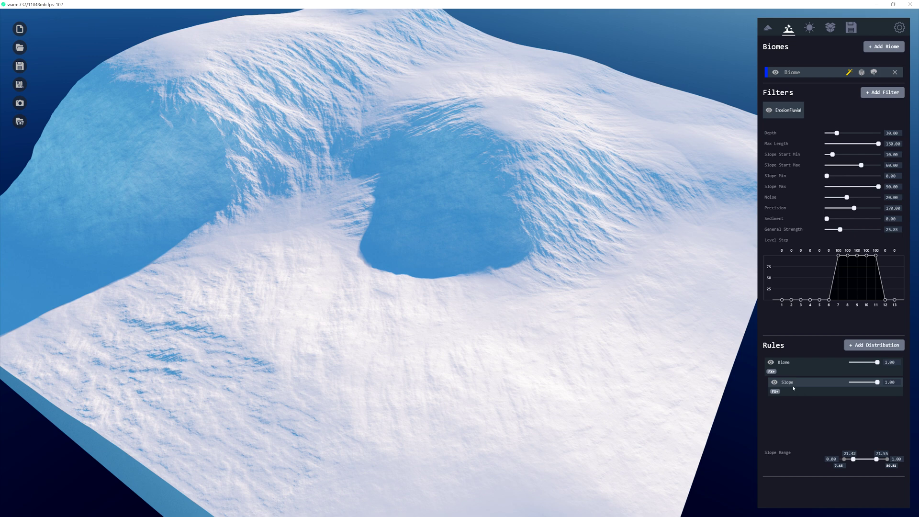
# Add Cavity and Height distribution rules, then nest the Cavity rule beneath the Height rule.
pyautogui.click(874, 345)
pyautogui.click(864, 382)
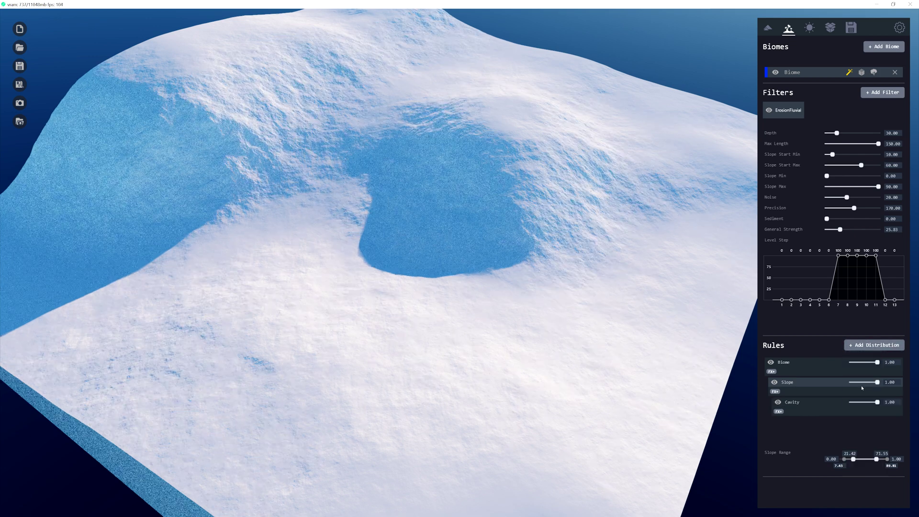
pyautogui.click(876, 345)
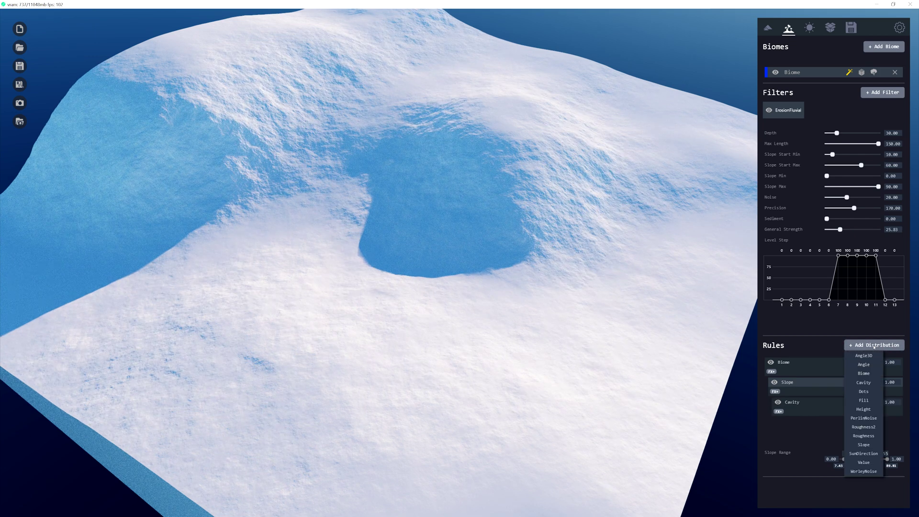
pyautogui.click(864, 409)
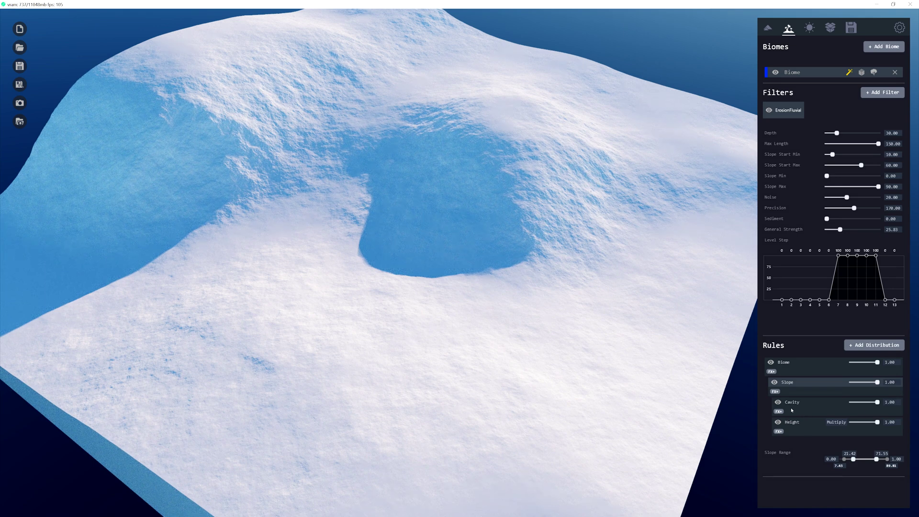
pyautogui.moveTo(799, 406)
pyautogui.mouseDown()
pyautogui.moveTo(794, 392)
pyautogui.moveTo(797, 425)
pyautogui.moveTo(794, 394)
pyautogui.mouseUp()
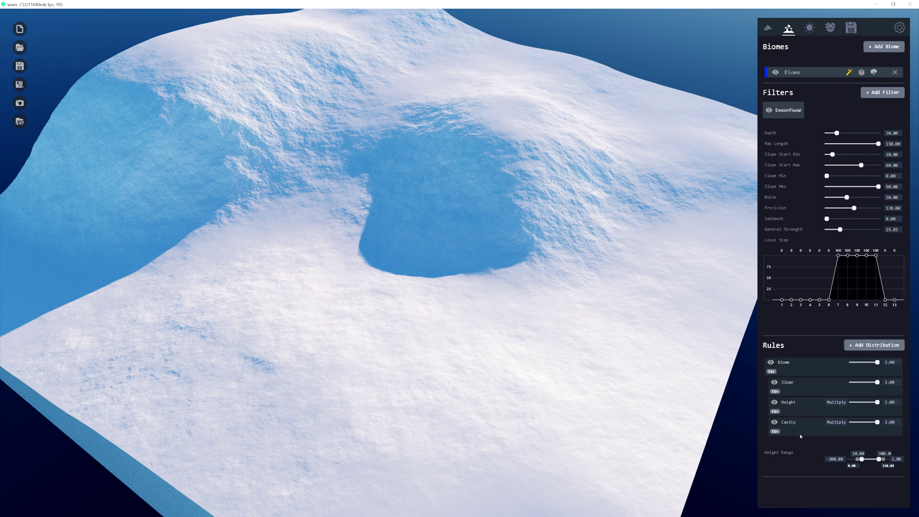
pyautogui.moveTo(794, 431); pyautogui.dragTo(801, 411)
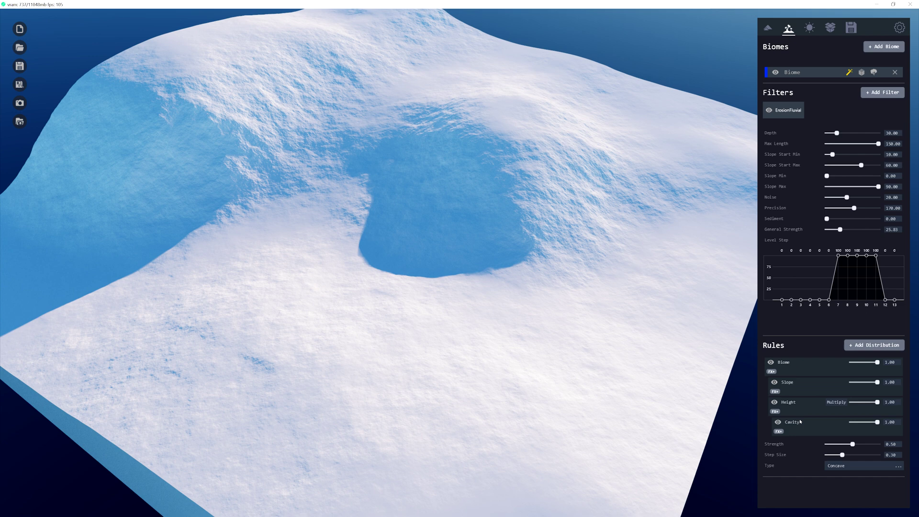
# Add a nested Slope rule under the Slope rule and move it beneath Cavity.
pyautogui.click(804, 388)
pyautogui.click(871, 347)
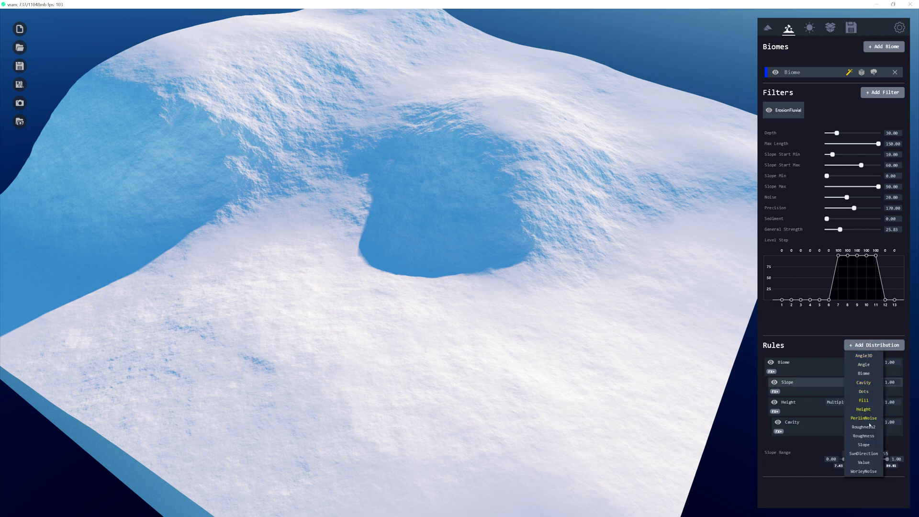
pyautogui.click(864, 444)
pyautogui.scroll(-1, 806, 401)
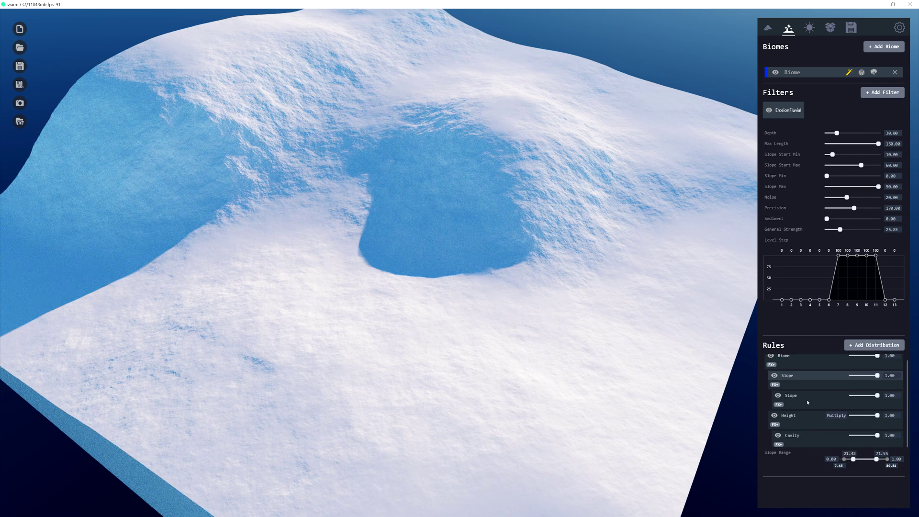
pyautogui.scroll(1, 804, 395)
pyautogui.click(787, 403)
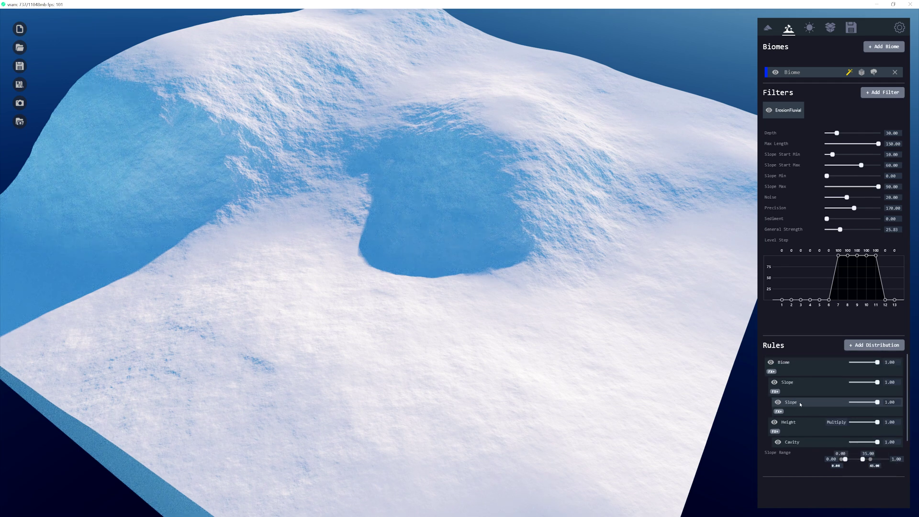
pyautogui.moveTo(800, 405); pyautogui.dragTo(800, 443)
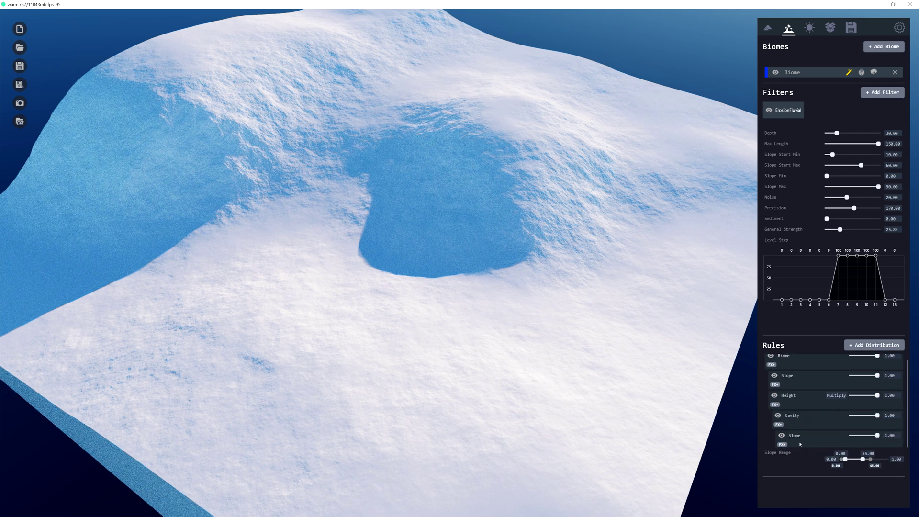
# Delete the extra nested Slope rule and the Cavity rule from the biome's Rules list.
pyautogui.scroll(1, 795, 390)
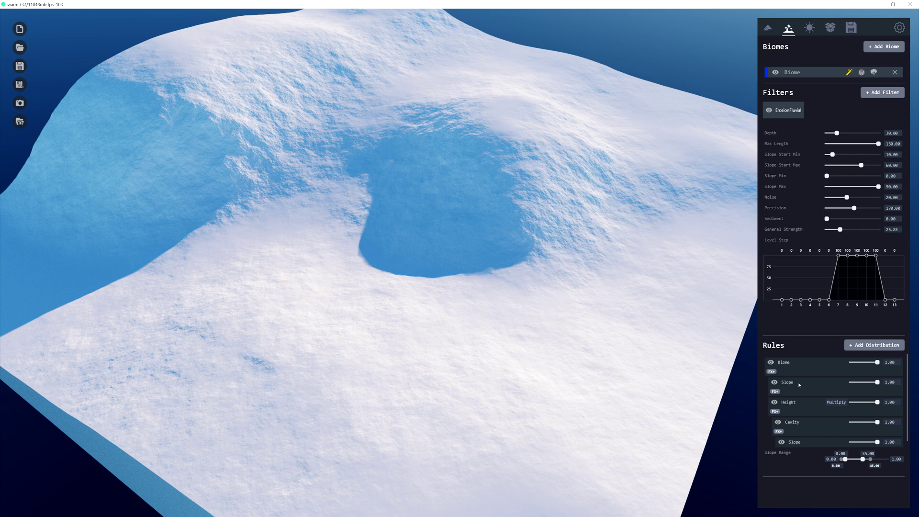
pyautogui.scroll(-1, 821, 416)
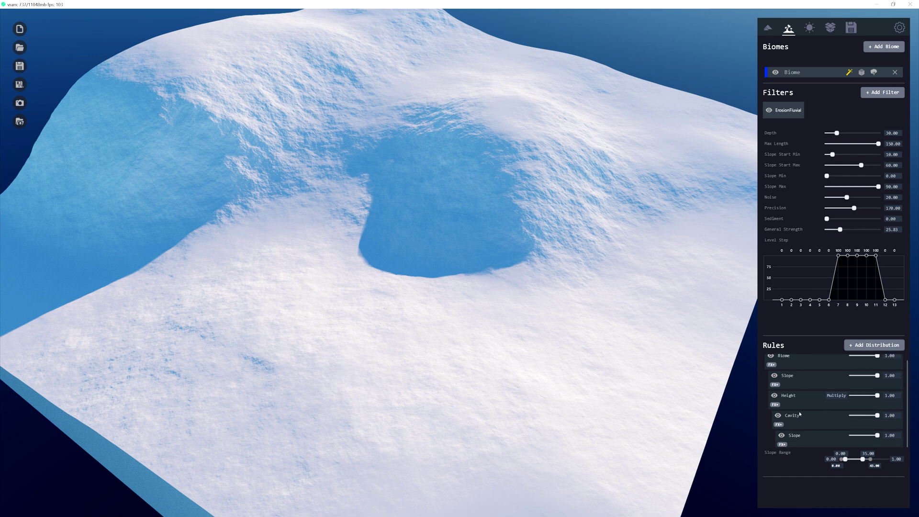
pyautogui.moveTo(814, 440); pyautogui.dragTo(534, 423)
pyautogui.moveTo(814, 416); pyautogui.dragTo(533, 374)
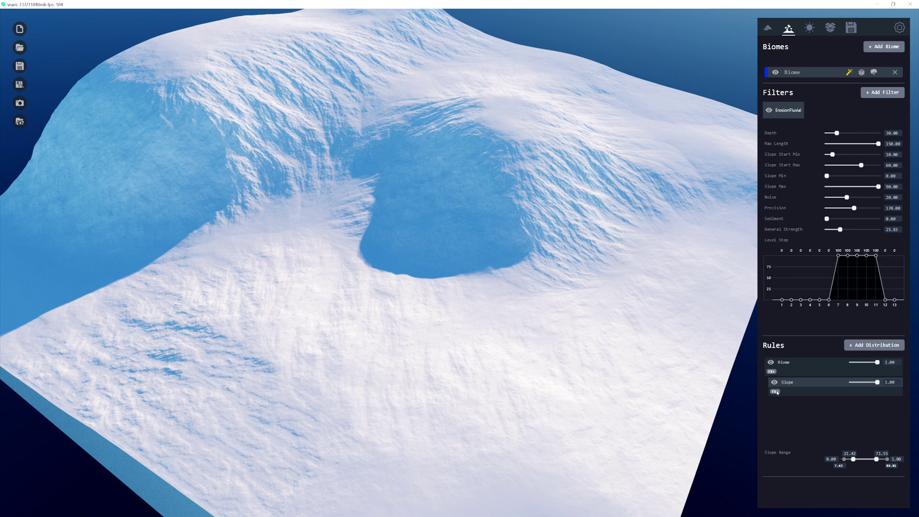
pyautogui.click(775, 391)
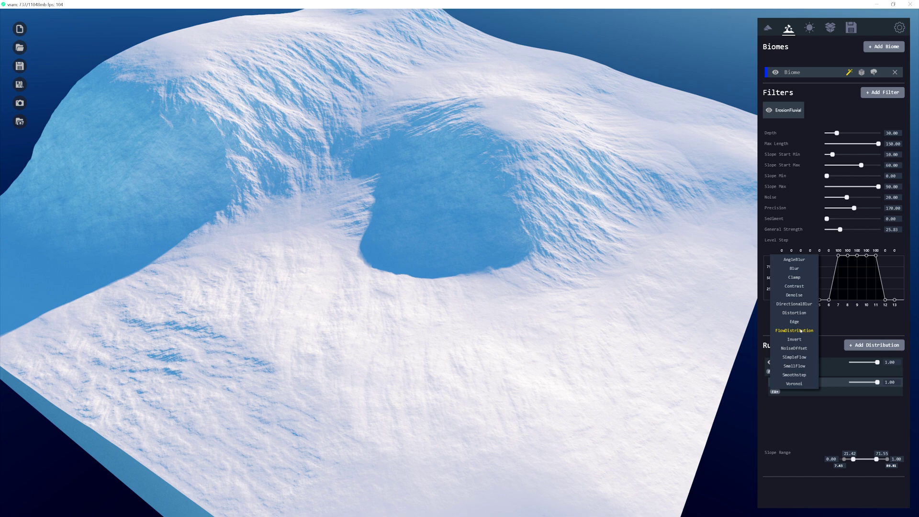
pyautogui.click(848, 320)
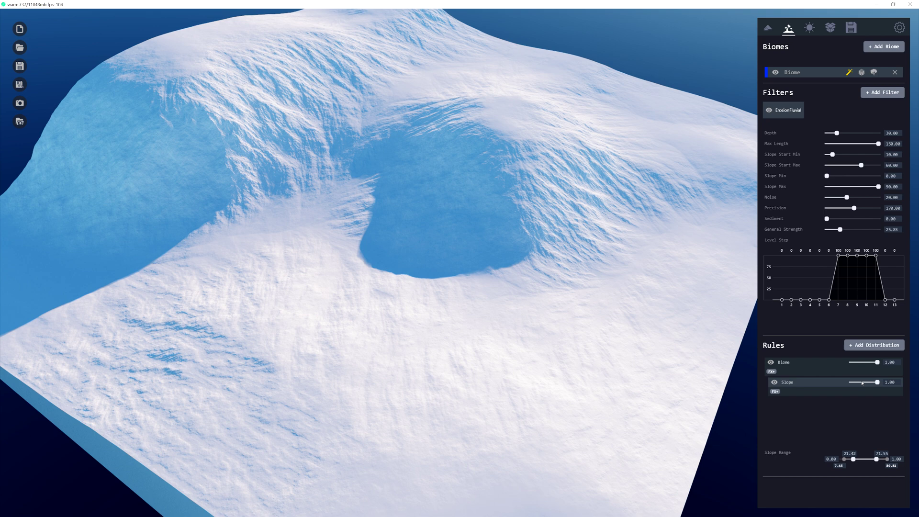
# Delete the Slope rule so only the Biome rule at 1.00 remains, then bring up the filter list.
pyautogui.rightClick(816, 386)
pyautogui.click(551, 371)
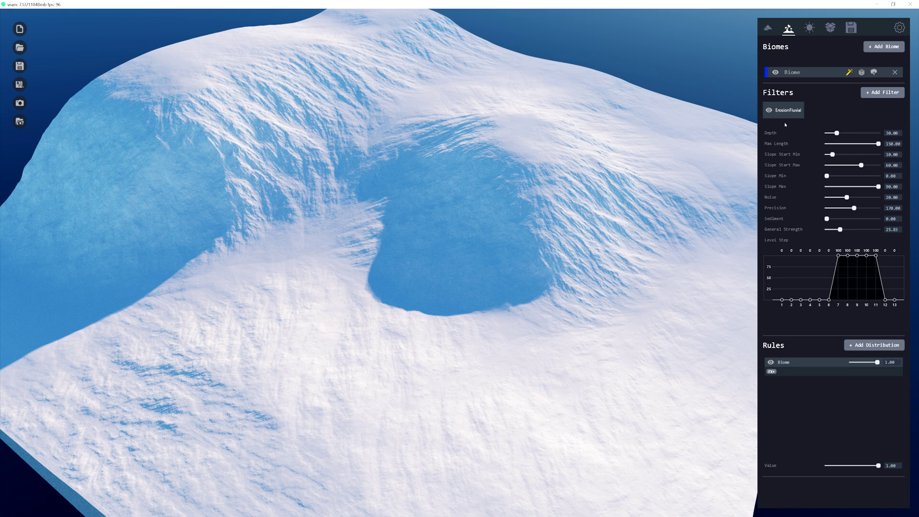
pyautogui.click(878, 95)
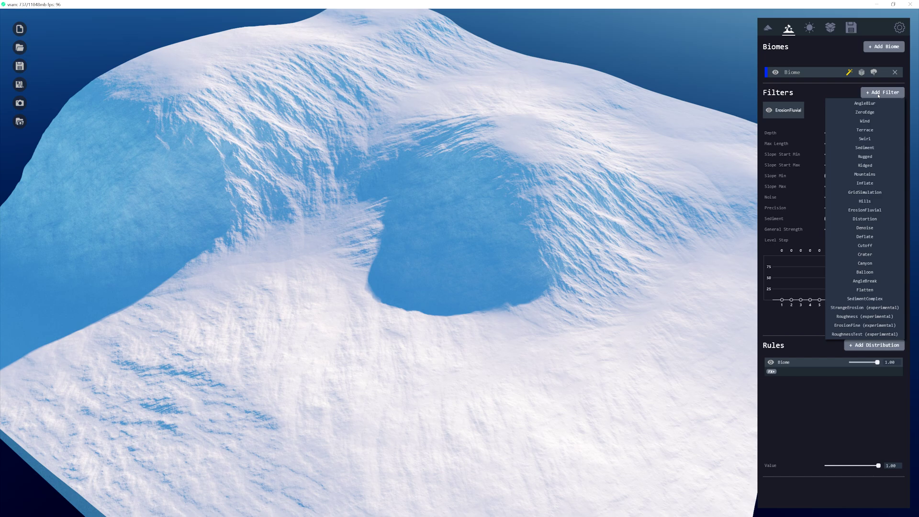
# Add the SedimentComplex filter with Length about 53.44 and General Strength about 77.78.
pyautogui.click(867, 299)
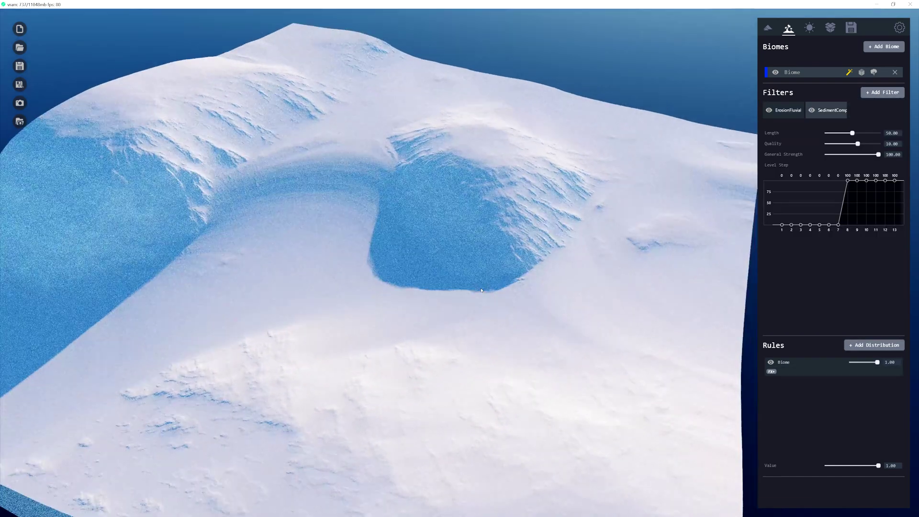
pyautogui.moveTo(481, 290); pyautogui.dragTo(544, 245, button='middle')
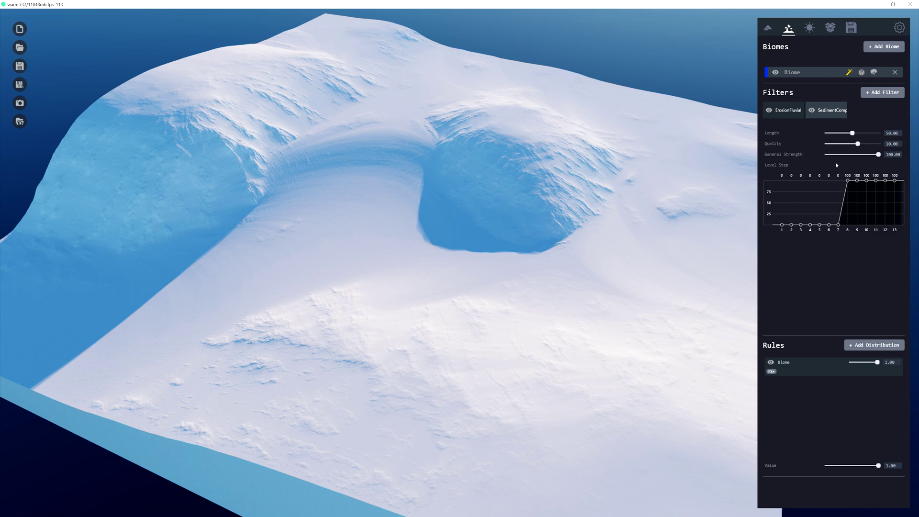
pyautogui.moveTo(852, 132); pyautogui.dragTo(879, 144)
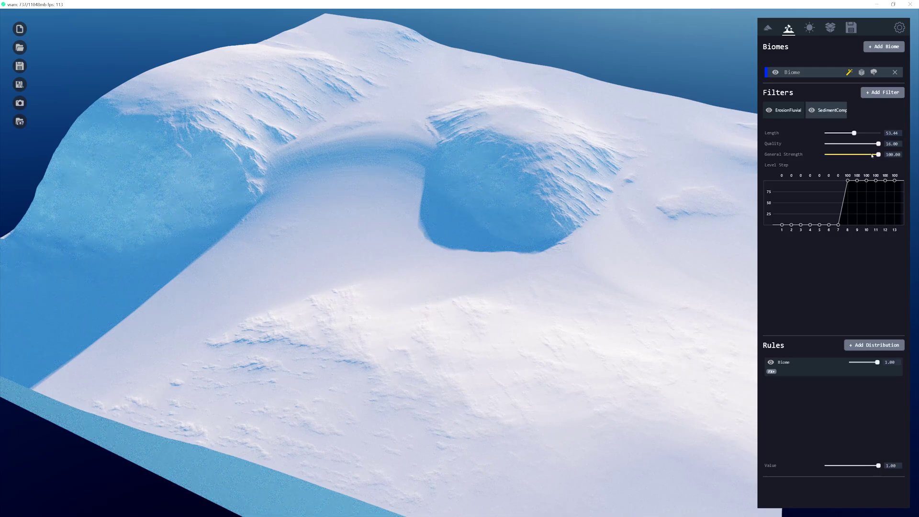
pyautogui.moveTo(871, 157); pyautogui.dragTo(866, 155)
# Toggle the sediment filter's visibility off and on to compare the terrain before and after.
pyautogui.scroll(3, 532, 246)
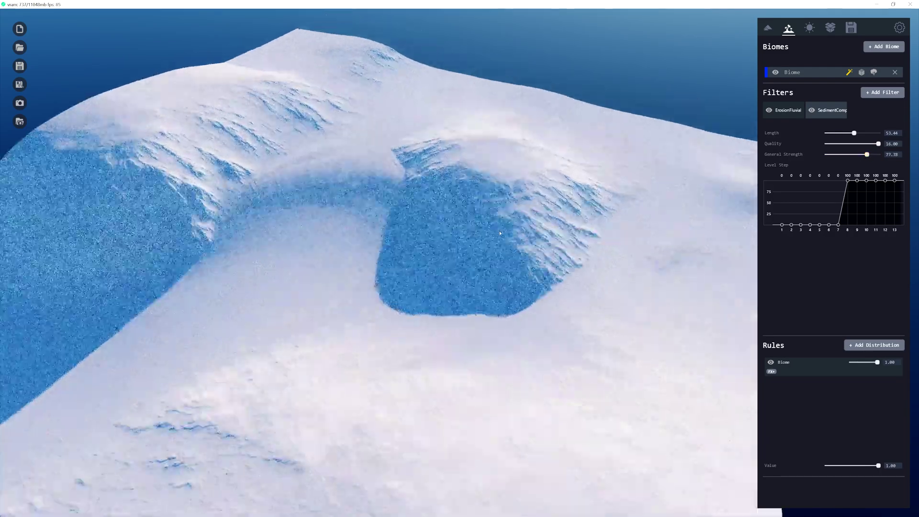
pyautogui.scroll(-5, 531, 246)
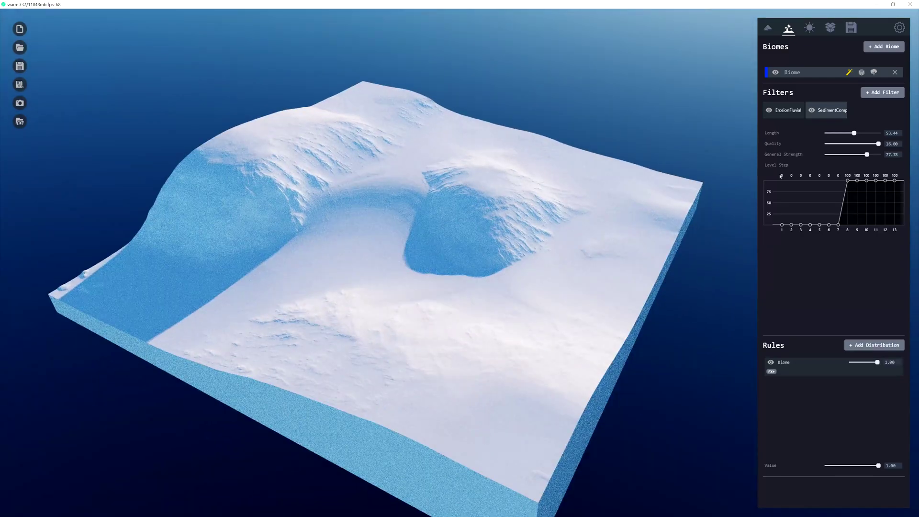
pyautogui.click(812, 110)
pyautogui.click(813, 110)
pyautogui.click(812, 111)
pyautogui.click(812, 111)
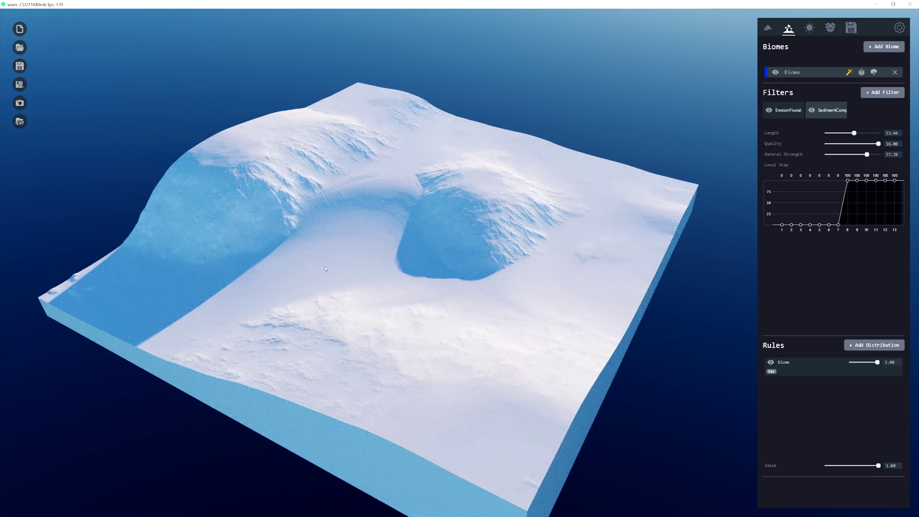
pyautogui.scroll(3, 372, 236)
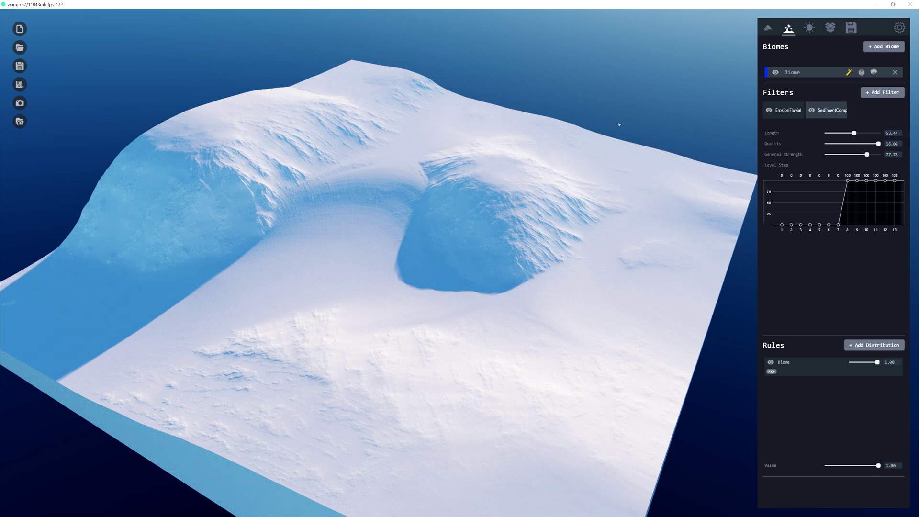
pyautogui.scroll(1, 503, 132)
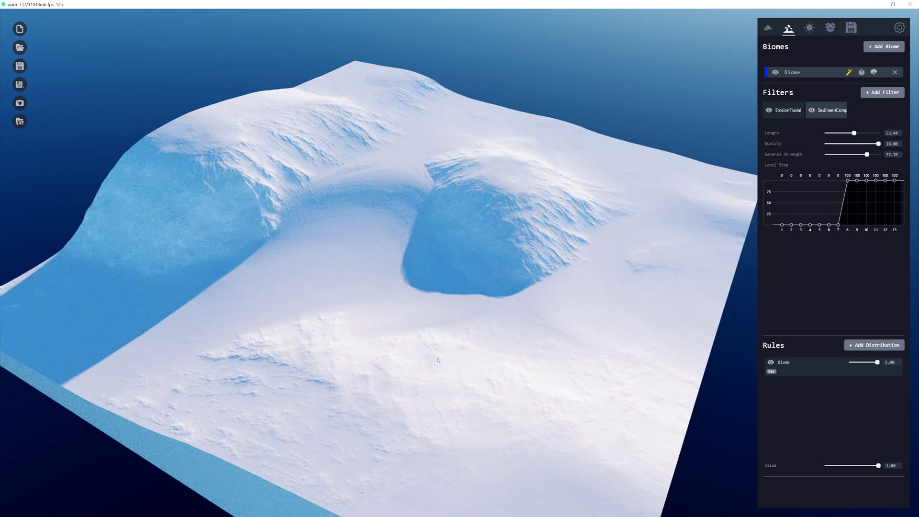
# Insert ErosionFine (experimental) from the filter list so it follows SedimentComp.
pyautogui.click(889, 95)
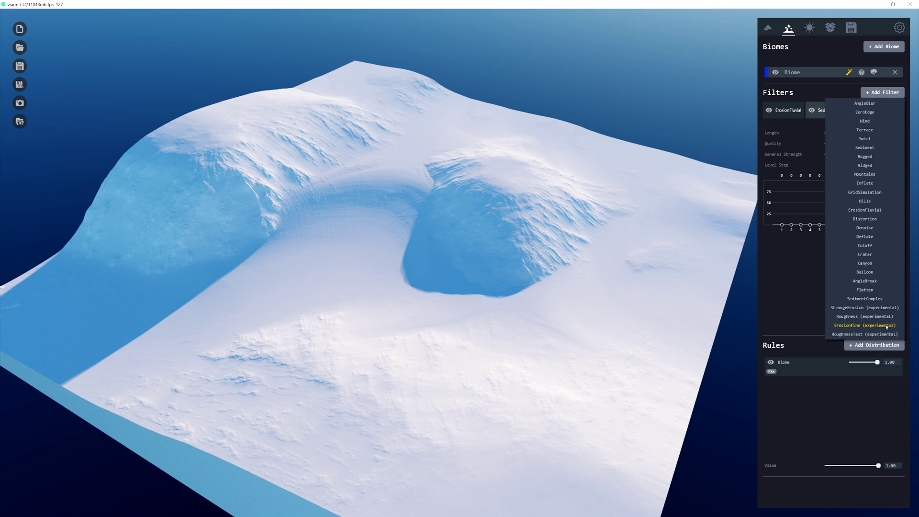
pyautogui.click(857, 325)
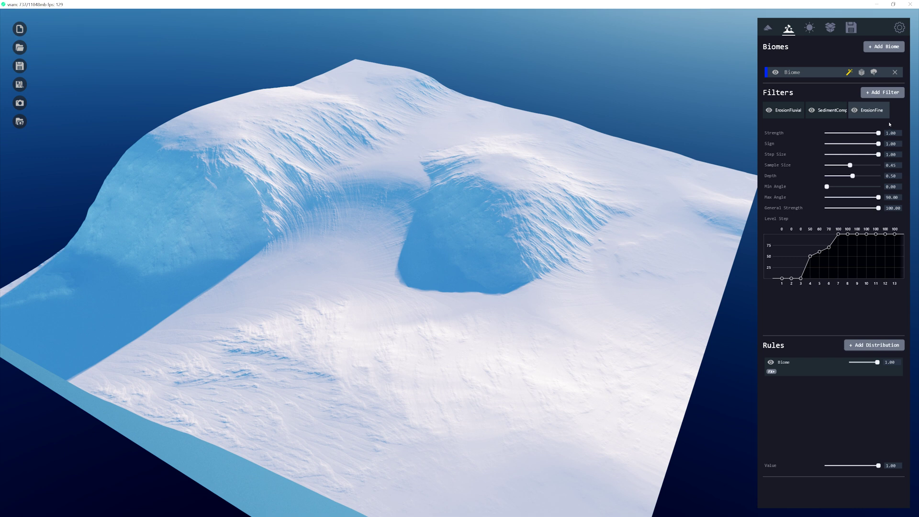
# In SedimentComp's level-step graph, try various values for steps 11–13, ending with them at 100.
pyautogui.click(829, 109)
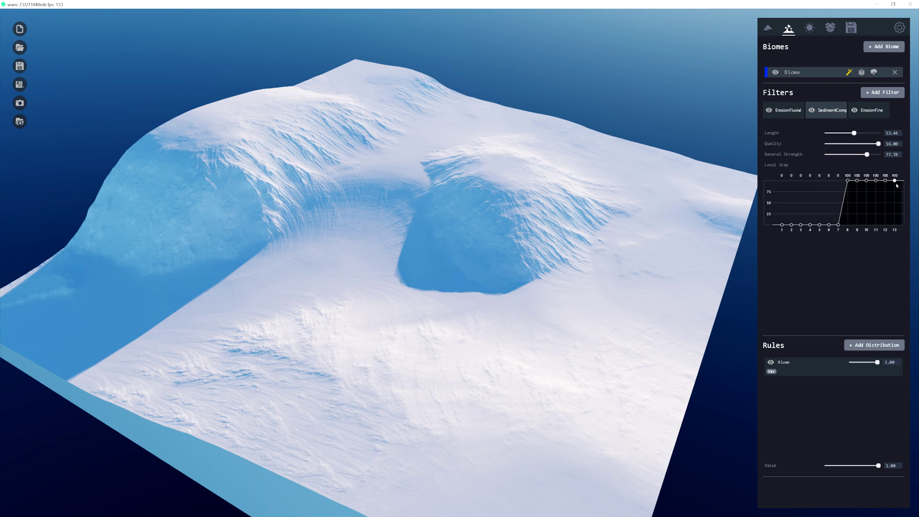
pyautogui.moveTo(896, 183); pyautogui.dragTo(895, 204)
pyautogui.moveTo(896, 233); pyautogui.dragTo(878, 248)
pyautogui.click(885, 230)
pyautogui.click(876, 230)
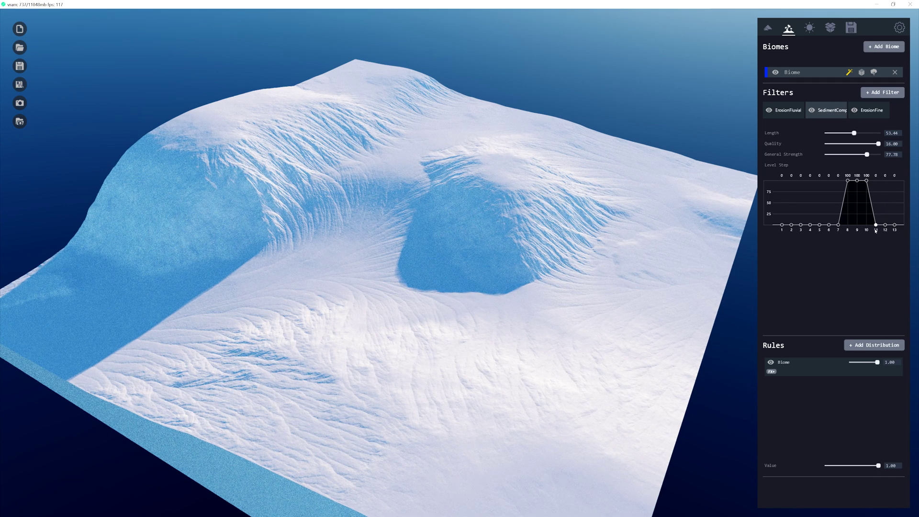
pyautogui.click(876, 177)
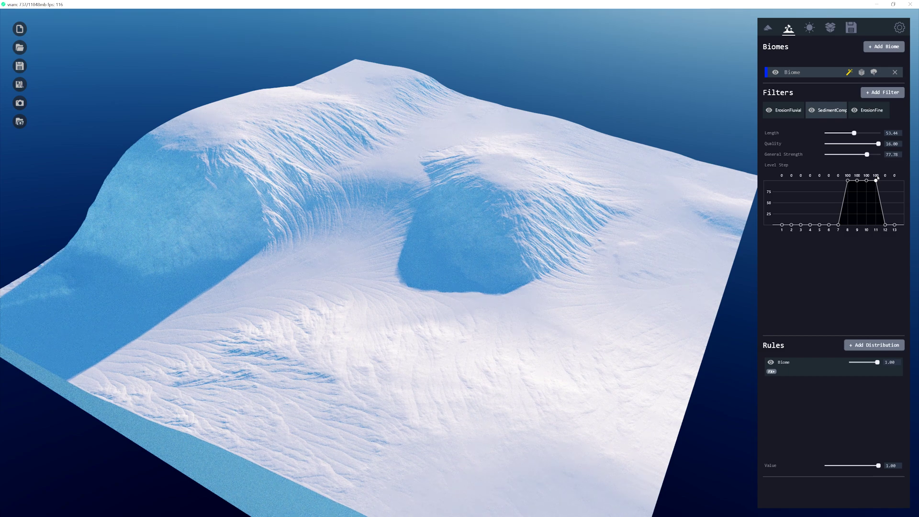
pyautogui.click(886, 204)
pyautogui.click(885, 185)
pyautogui.click(885, 204)
pyautogui.click(886, 181)
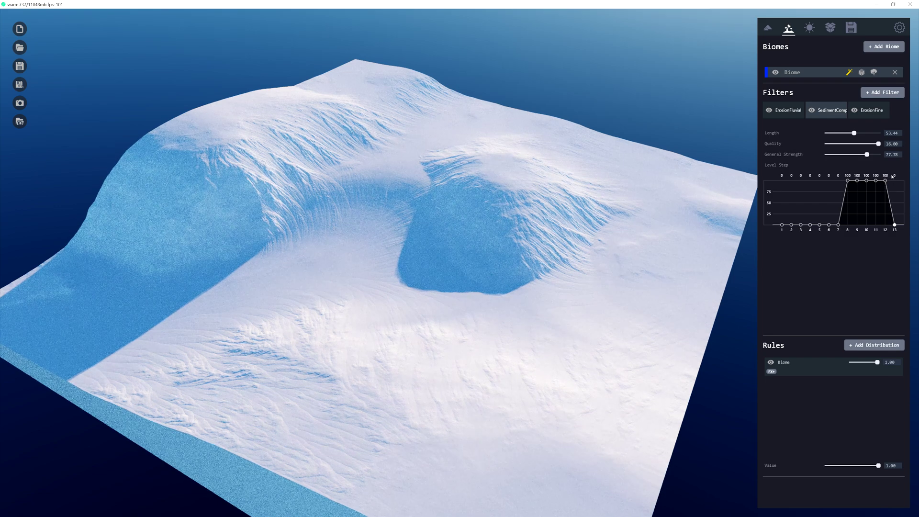
pyautogui.click(893, 177)
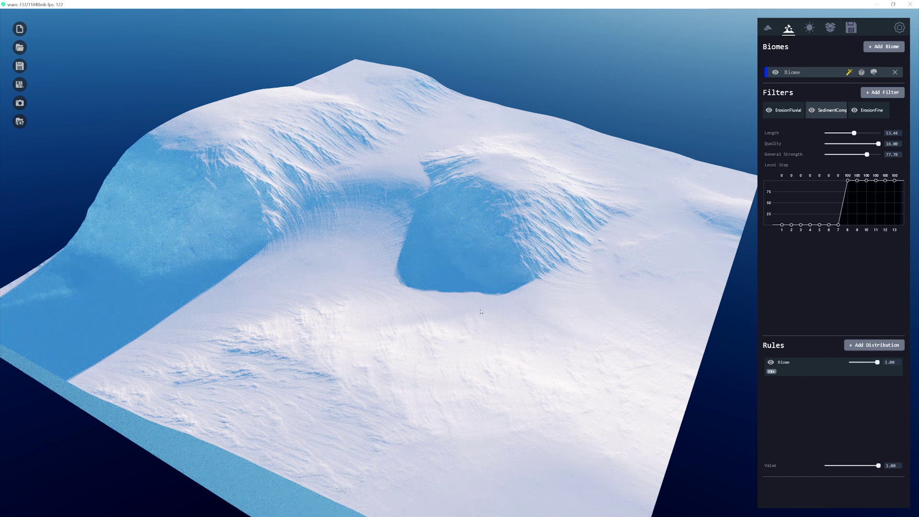
# Drop level steps 12 and 13 to 0, keeping steps 8–11 at 100.
pyautogui.click(895, 231)
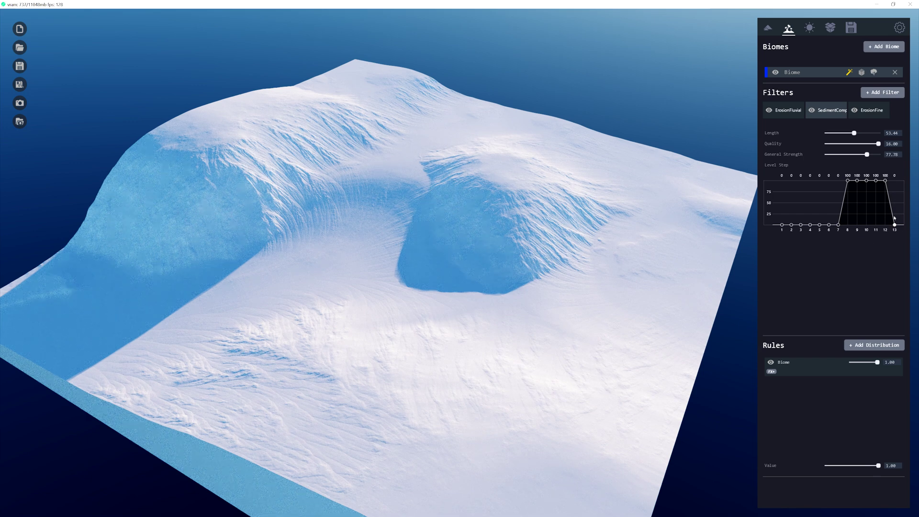
pyautogui.click(886, 233)
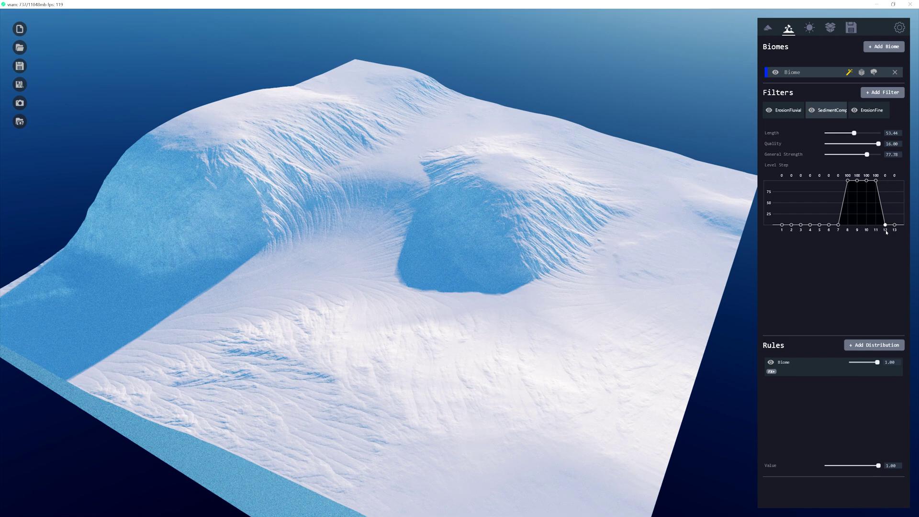
pyautogui.click(886, 178)
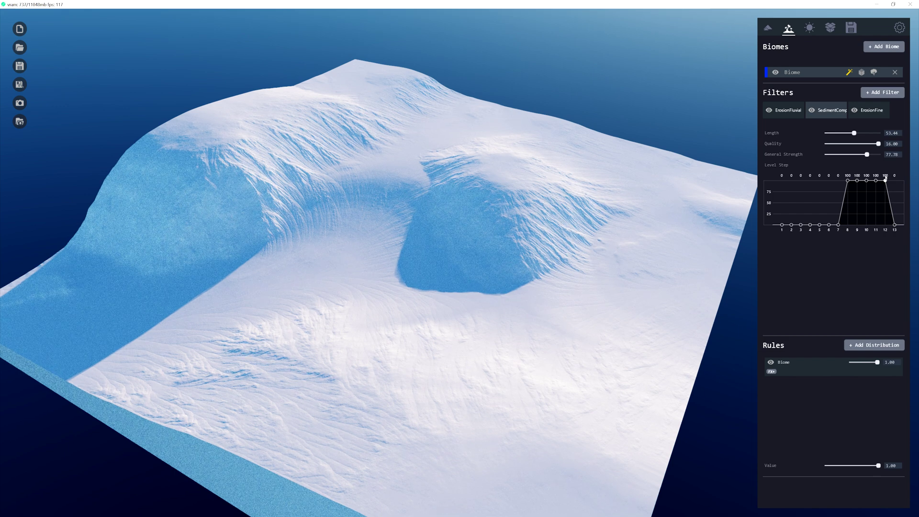
pyautogui.click(886, 233)
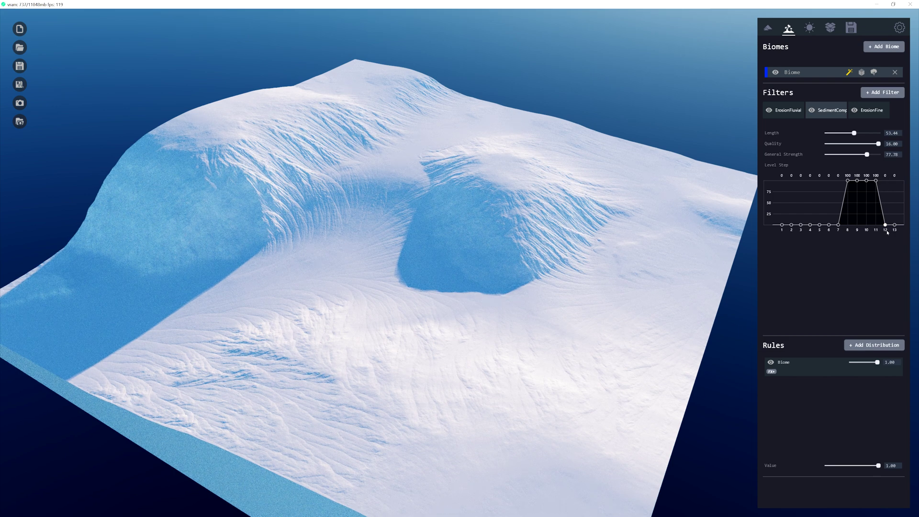
pyautogui.moveTo(436, 320); pyautogui.dragTo(423, 302)
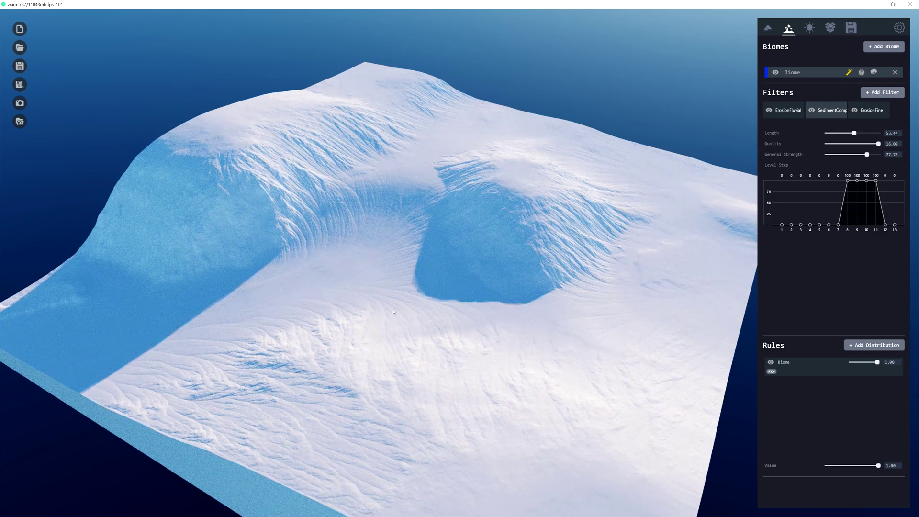
# Briefly retest SedimentComp steps 12–13 at 100, restore them to 0, then re-enable ErosionFine.
pyautogui.click(868, 113)
pyautogui.moveTo(412, 163); pyautogui.dragTo(421, 176)
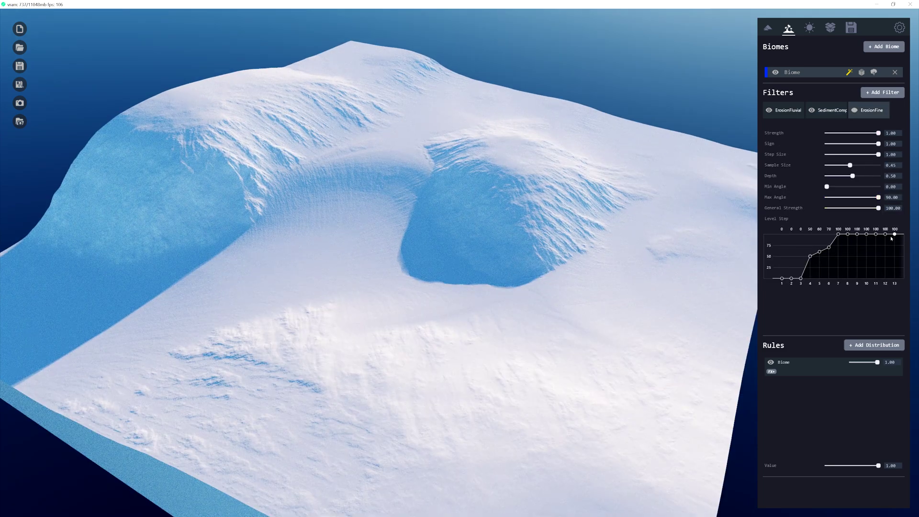
pyautogui.click(833, 111)
pyautogui.click(885, 180)
pyautogui.click(894, 180)
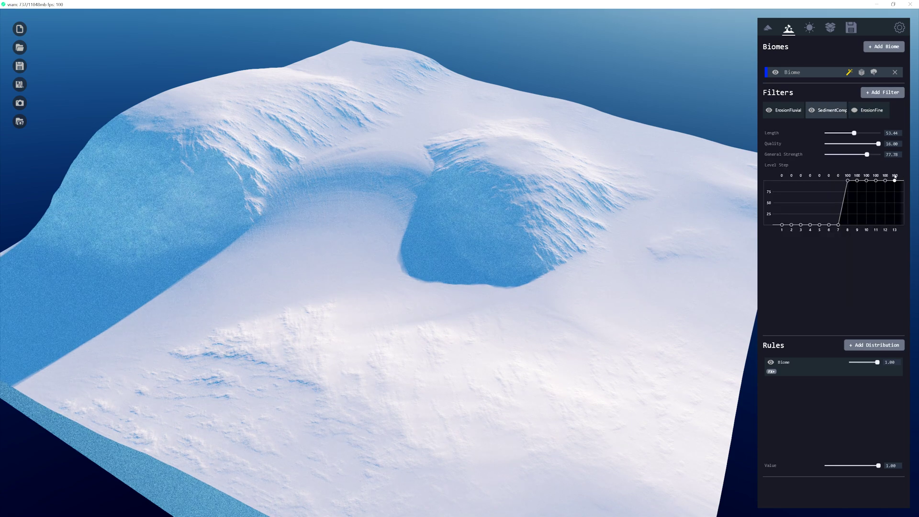
pyautogui.click(895, 224)
pyautogui.click(885, 225)
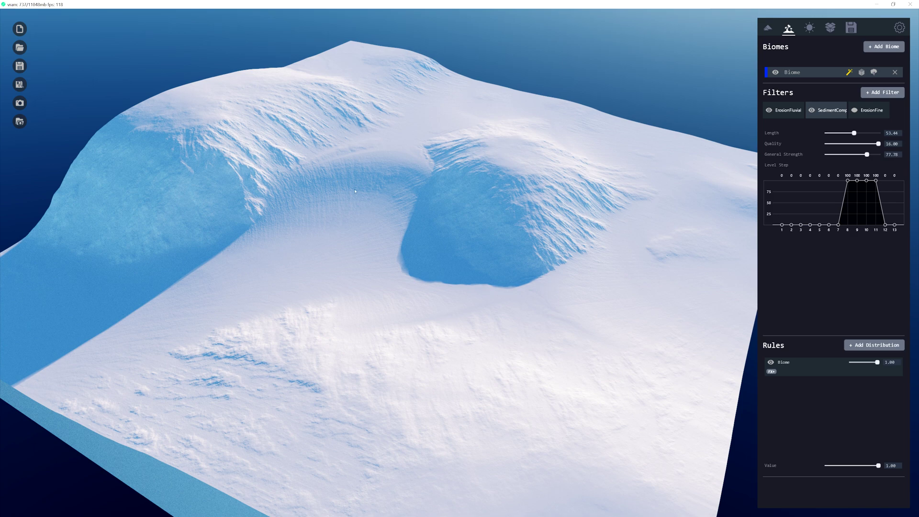
pyautogui.click(856, 108)
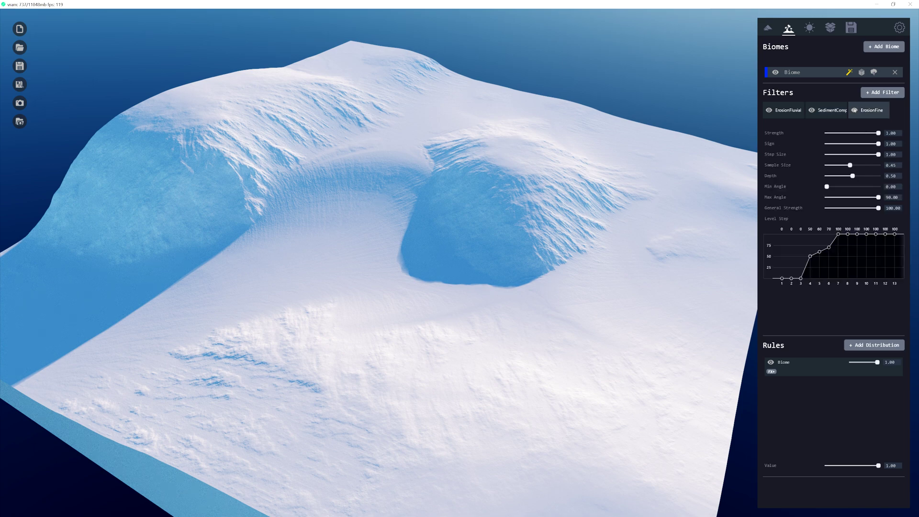
pyautogui.moveTo(450, 252); pyautogui.dragTo(502, 285)
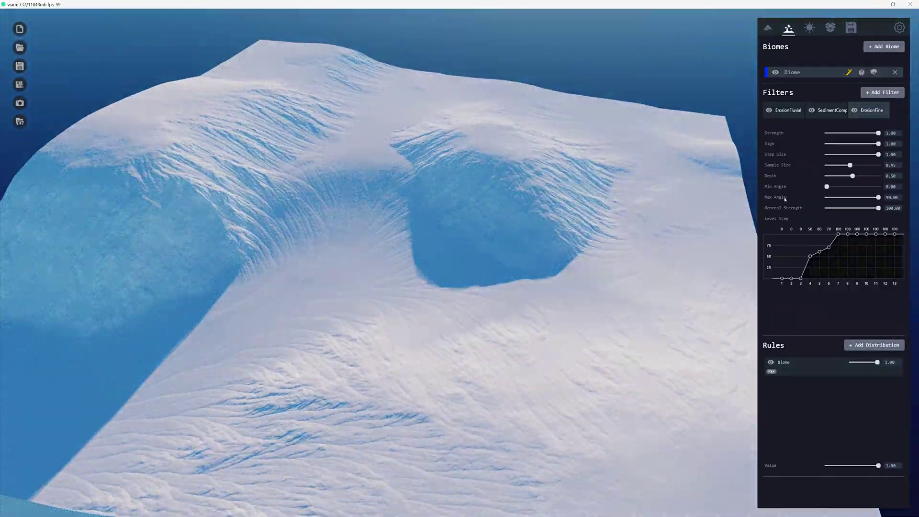